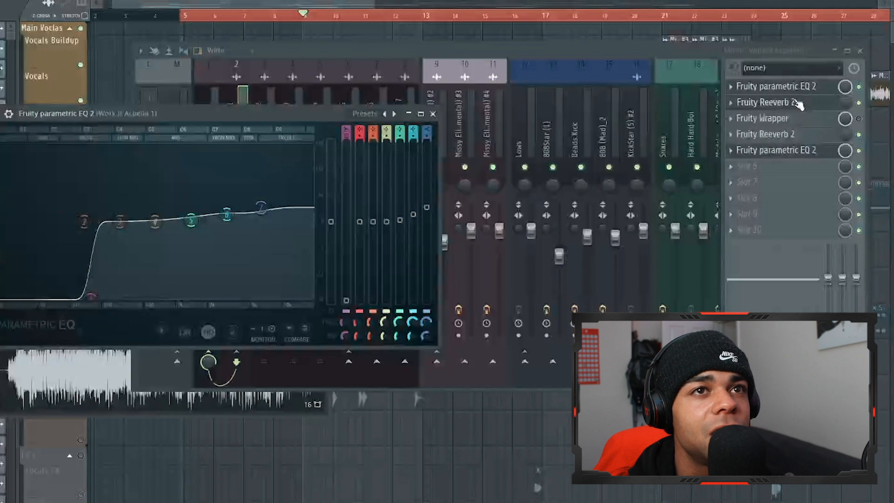
Play the vocals with the Work It Acpella 1 mixer track shown and nudge the highest band of its last Fruity parametric EQ 2
{"action": "left_click", "coordinate": [764, 102]}
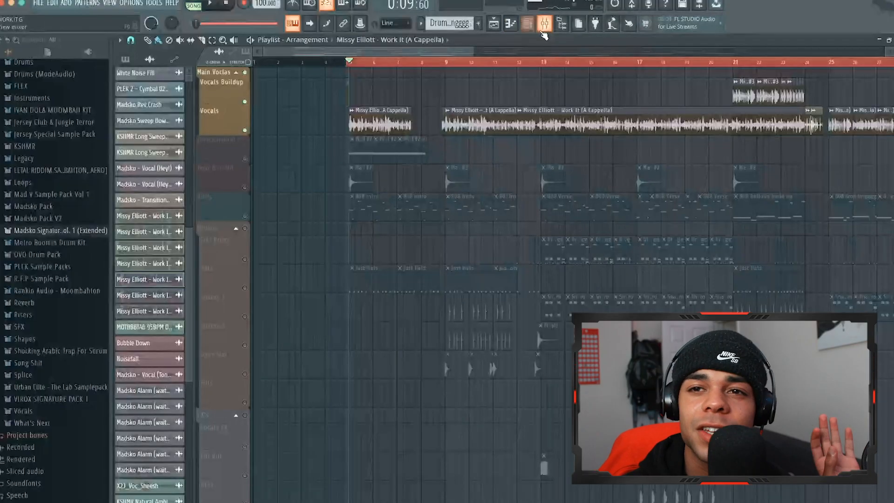
{"action": "left_click", "coordinate": [544, 25]}
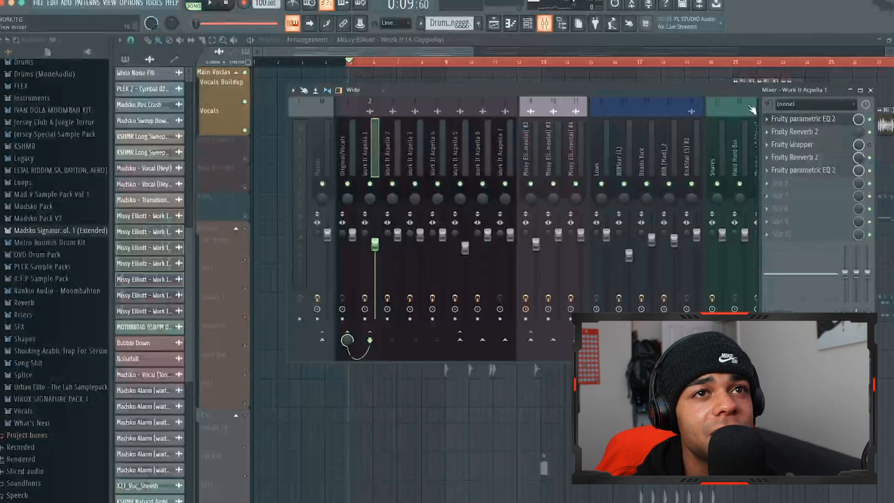
{"action": "key", "text": "space"}
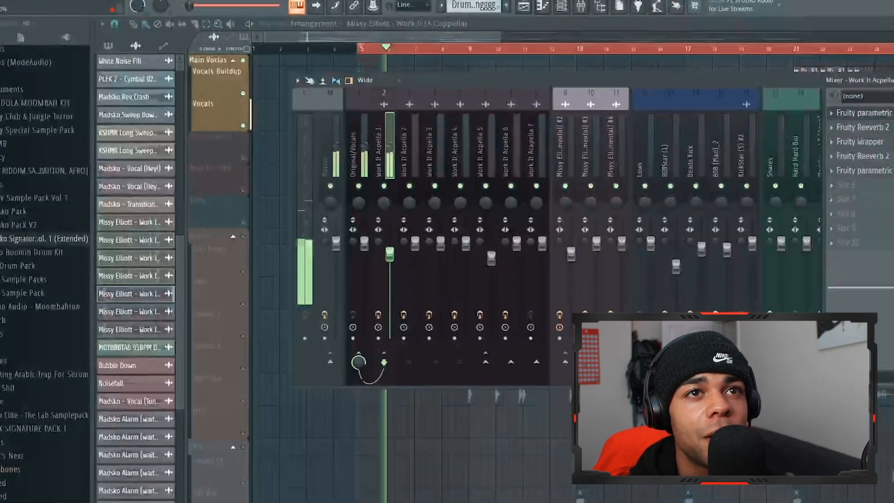
{"action": "left_click", "coordinate": [802, 170]}
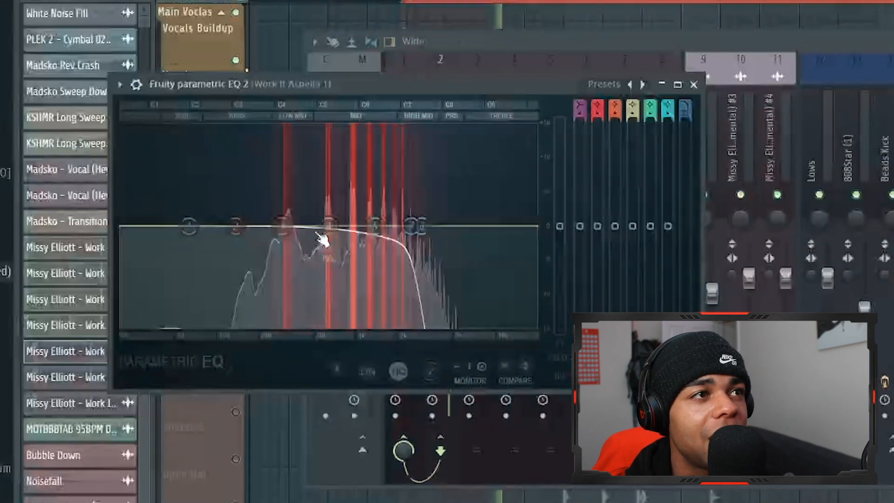
{"action": "left_click_drag", "start_coordinate": [426, 225], "coordinate": [432, 225]}
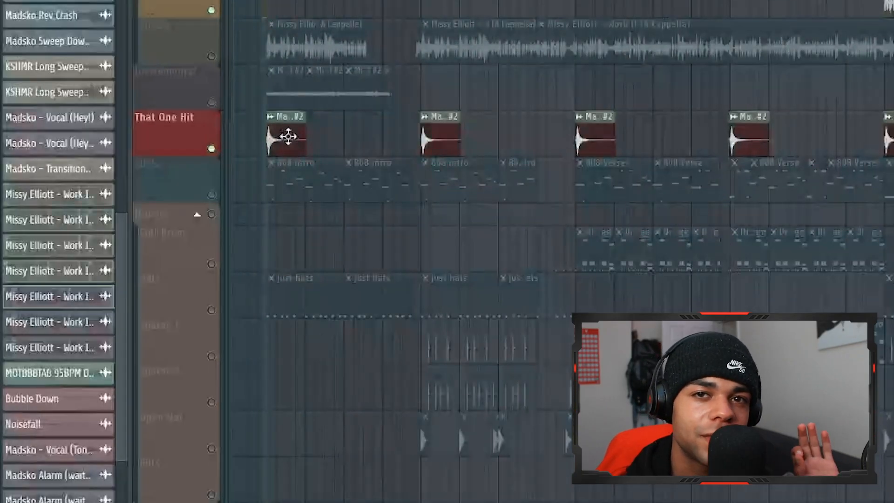
Examine the intro note pattern of the Madsko - 808 #2 (Nice With EQ) channel in the piano roll
{"action": "scroll", "coordinate": [393, 142], "scroll_direction": "right", "scroll_amount": 4}
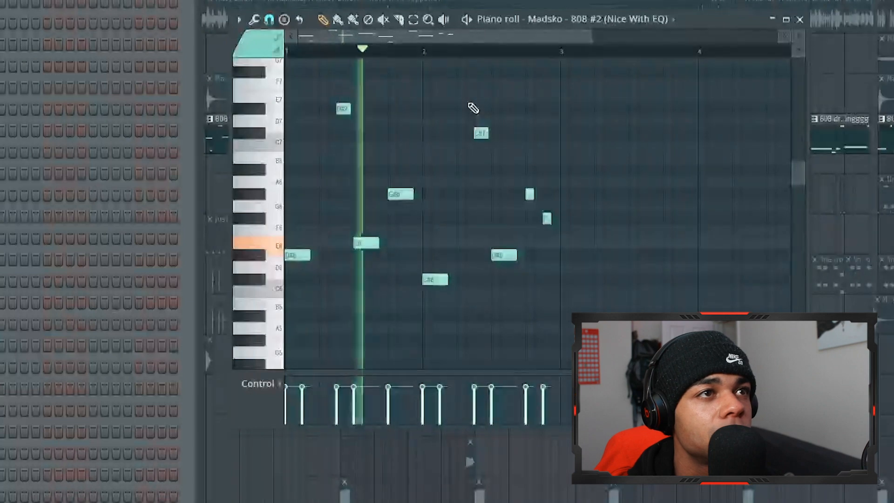
{"action": "scroll", "coordinate": [473, 108], "scroll_direction": "down", "scroll_amount": 2}
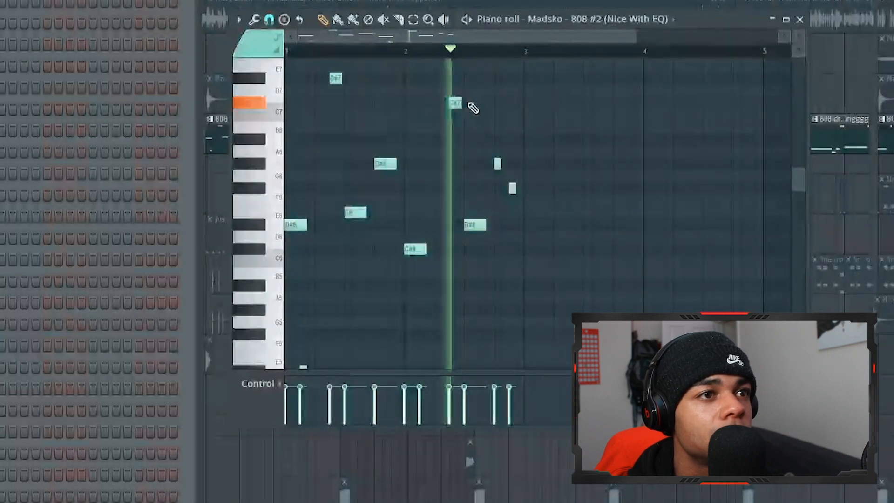
{"action": "scroll", "coordinate": [473, 108], "scroll_direction": "down", "scroll_amount": 2}
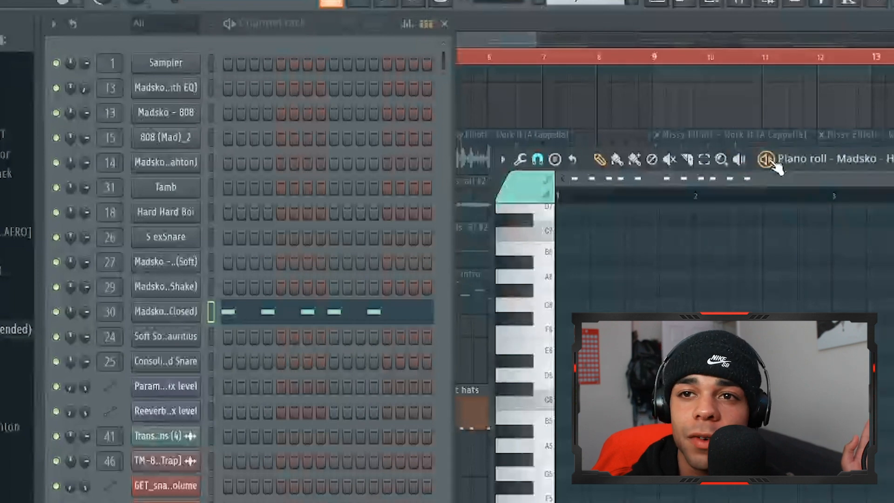
Listen to the closed hat pattern, and play the isolated Snares 1 and Snares 2 clips of the intro in the playlist
{"action": "key", "text": "space"}
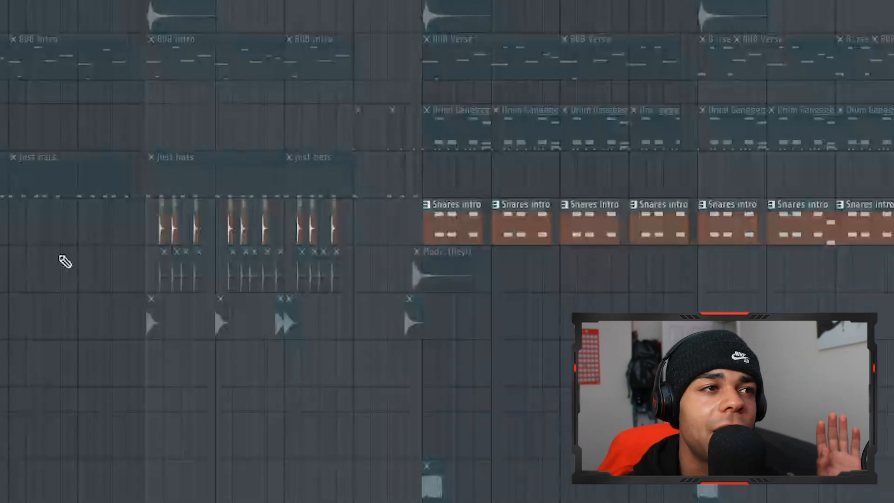
{"action": "scroll", "coordinate": [65, 259], "scroll_direction": "up", "scroll_amount": 2}
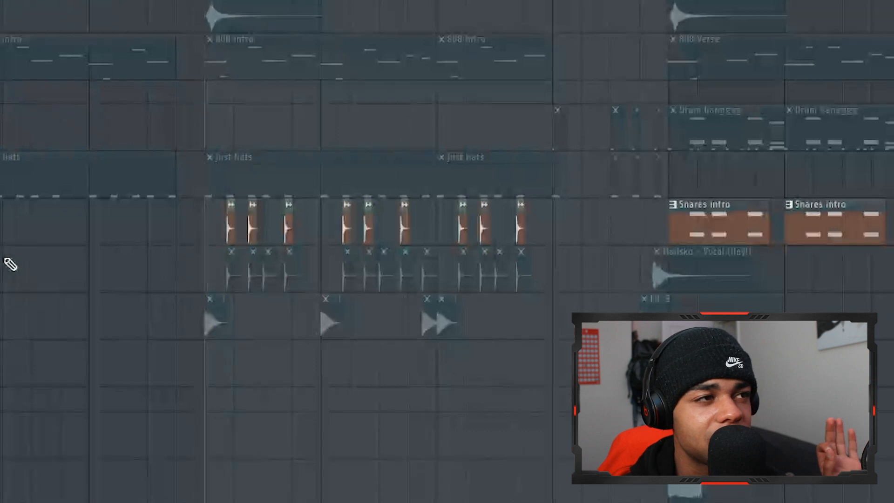
{"action": "key", "text": "space"}
{"action": "key", "text": "space"}
{"action": "key", "text": "space"}
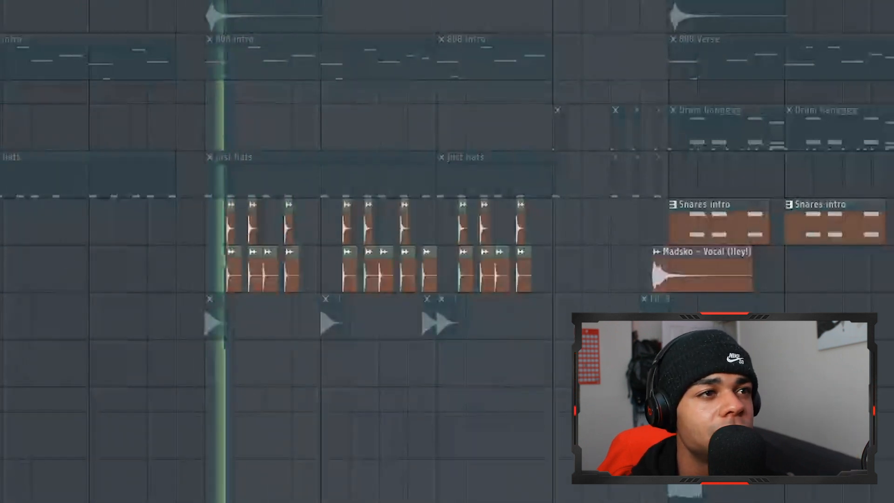
{"action": "key", "text": "space"}
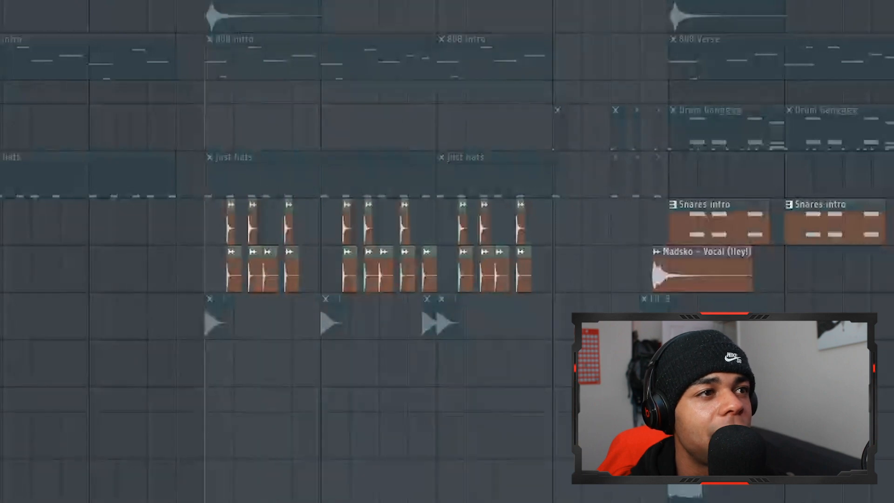
{"action": "key", "text": "space"}
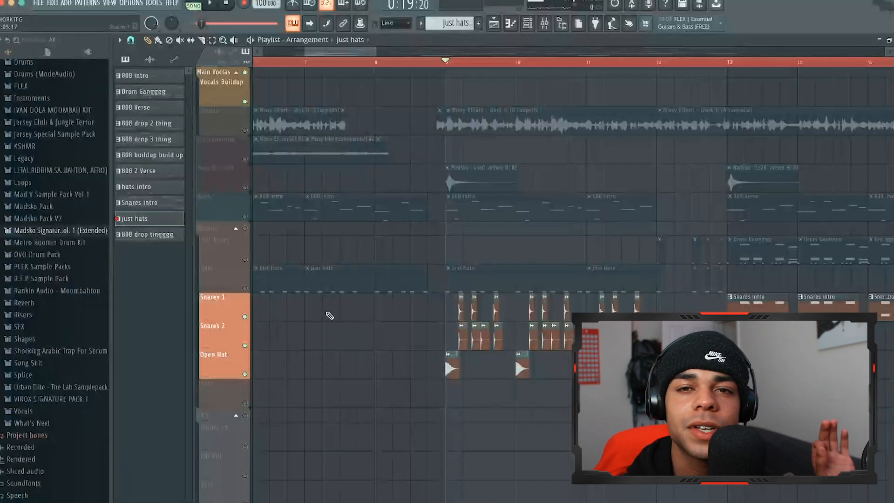
Unmute all playlist tracks and play the full arrangement from bar 9
{"action": "left_click", "coordinate": [248, 290]}
{"action": "right_click", "coordinate": [248, 291]}
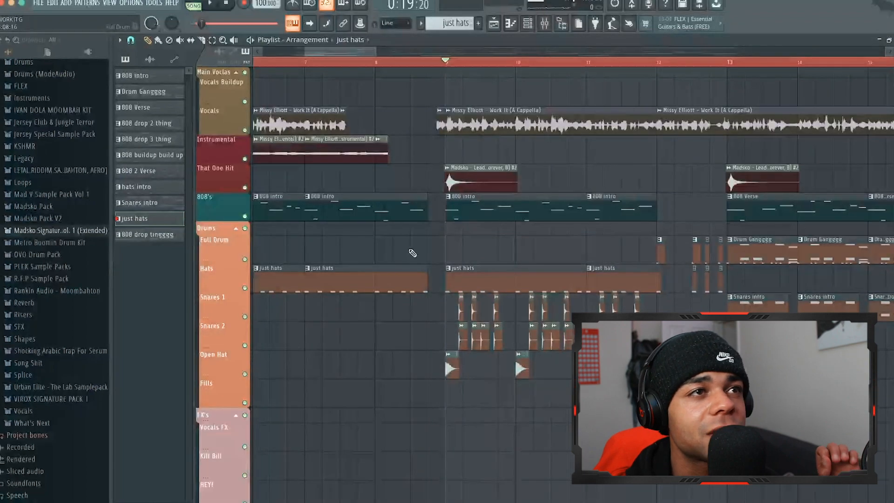
{"action": "scroll", "coordinate": [412, 252], "scroll_direction": "down", "scroll_amount": 3}
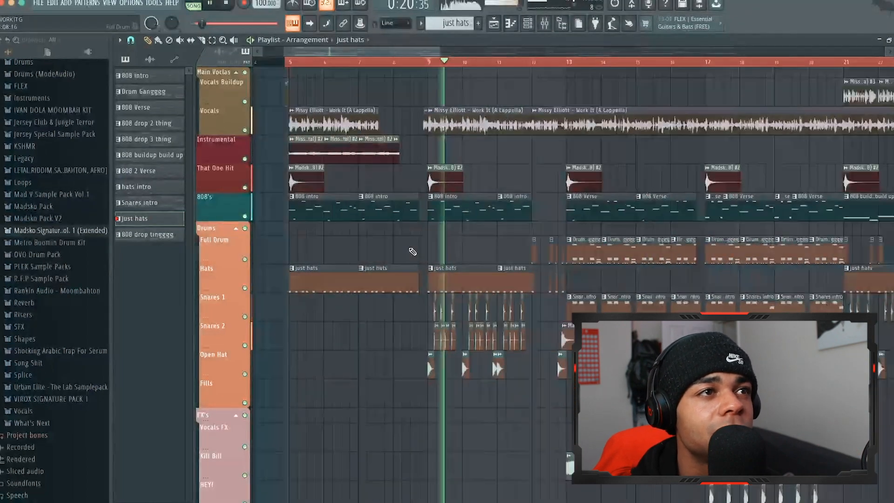
{"action": "scroll", "coordinate": [412, 251], "scroll_direction": "down", "scroll_amount": 3}
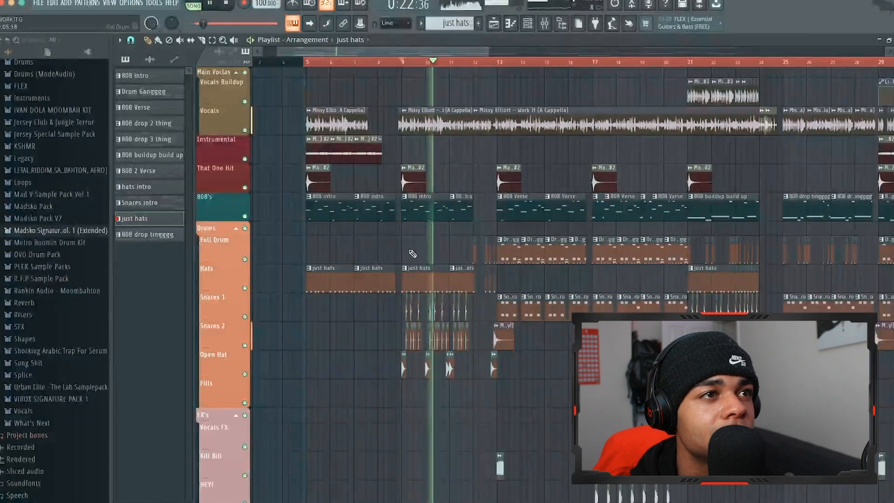
{"action": "scroll", "coordinate": [502, 241], "scroll_direction": "up", "scroll_amount": 3}
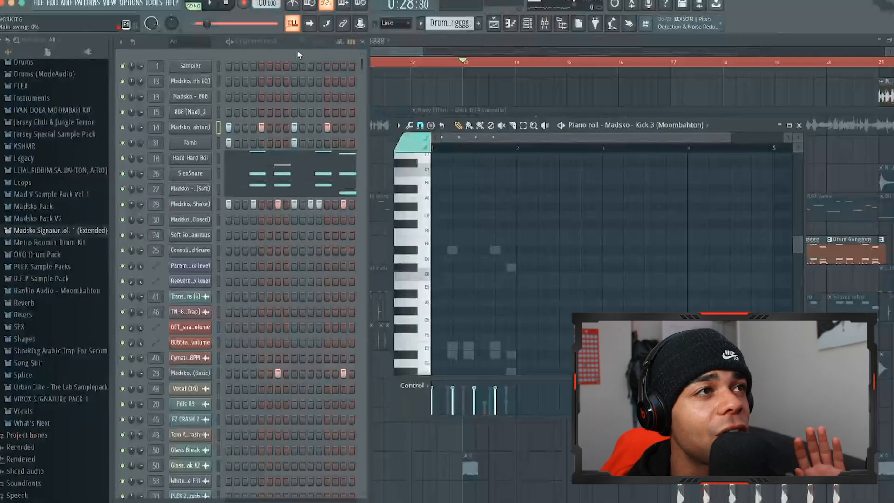
Solo the Madsko - Kick.3 (Moombahton) channel, play the drum pattern with it alone, and check the mixer
{"action": "left_click", "coordinate": [231, 41]}
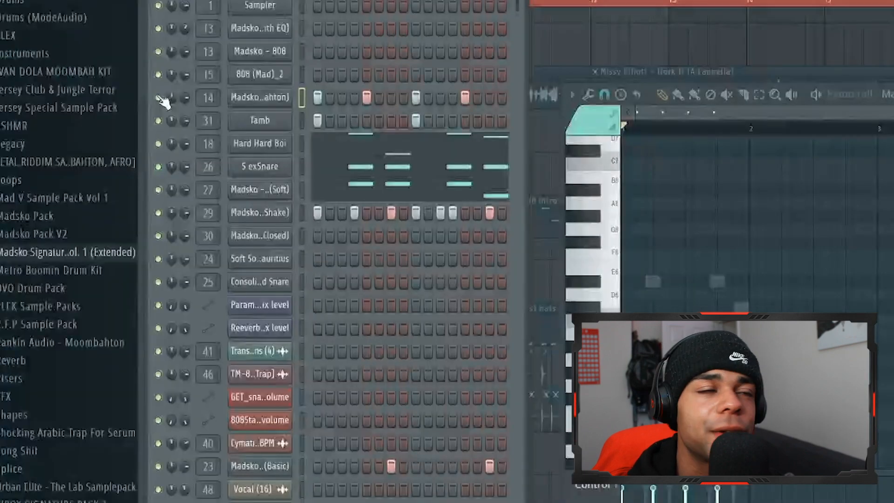
{"action": "right_click", "coordinate": [160, 100]}
{"action": "left_click", "coordinate": [192, 107]}
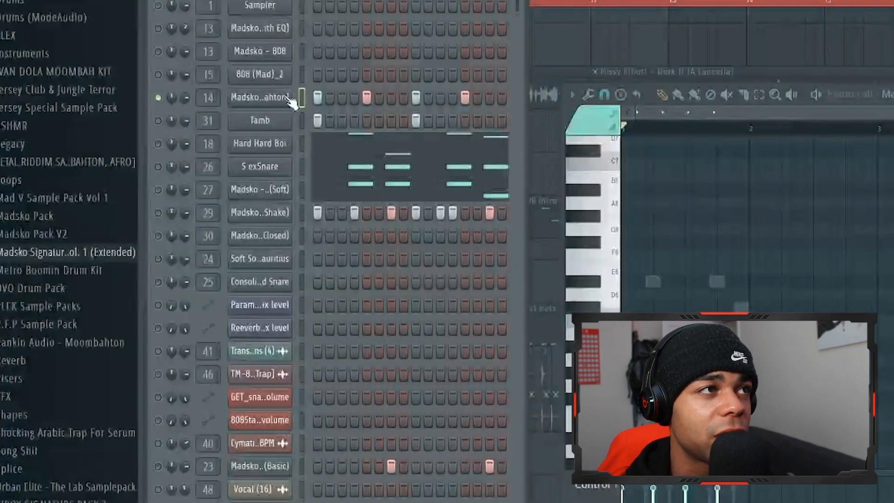
{"action": "key", "text": "space"}
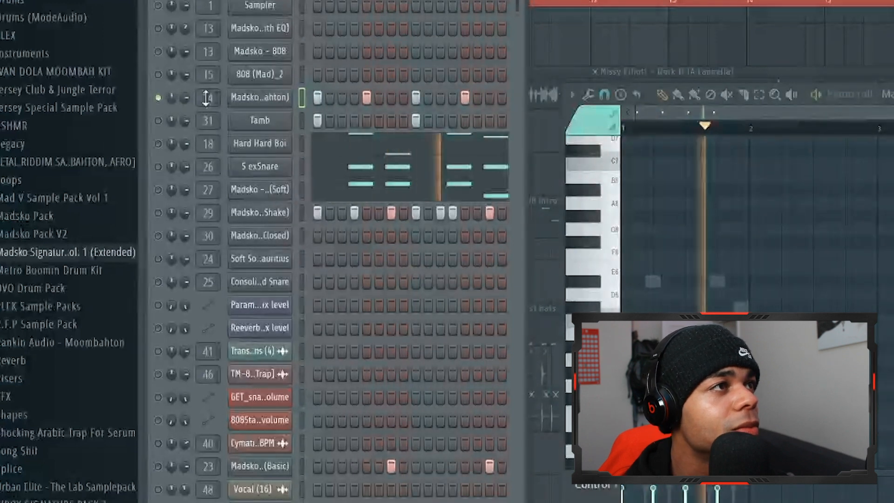
{"action": "double_click", "coordinate": [205, 98]}
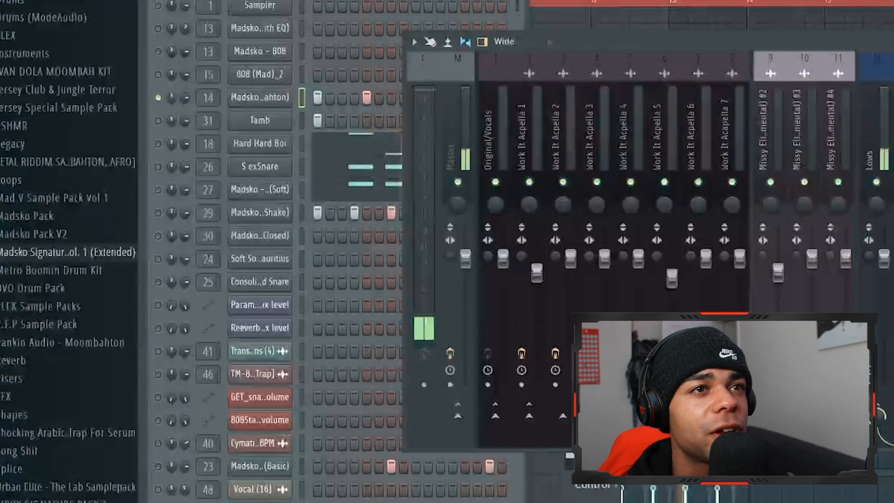
{"action": "left_click", "coordinate": [892, 42]}
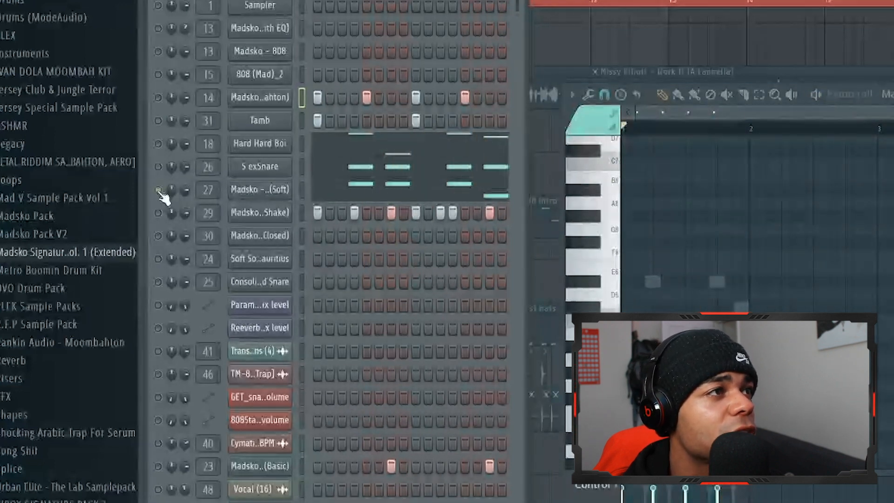
Audition the isolated Soft, Shake and Basic percussion channels of the drum pattern and look through the remaining channels
{"action": "key", "text": "space"}
{"action": "key", "text": "space"}
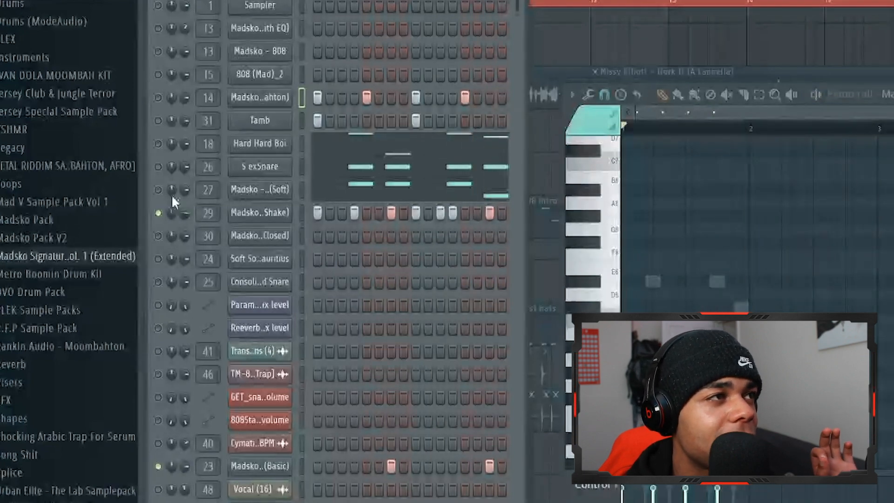
{"action": "scroll", "coordinate": [408, 300], "scroll_direction": "down", "scroll_amount": 6}
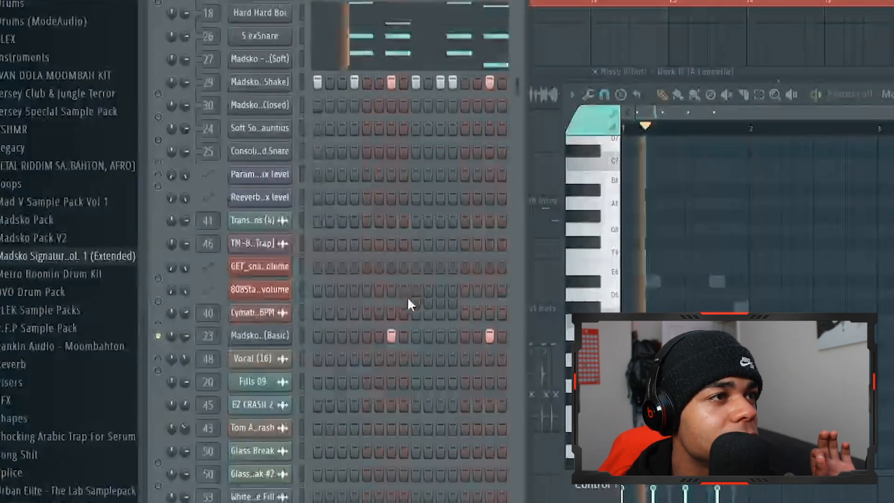
{"action": "scroll", "coordinate": [409, 301], "scroll_direction": "down", "scroll_amount": 6}
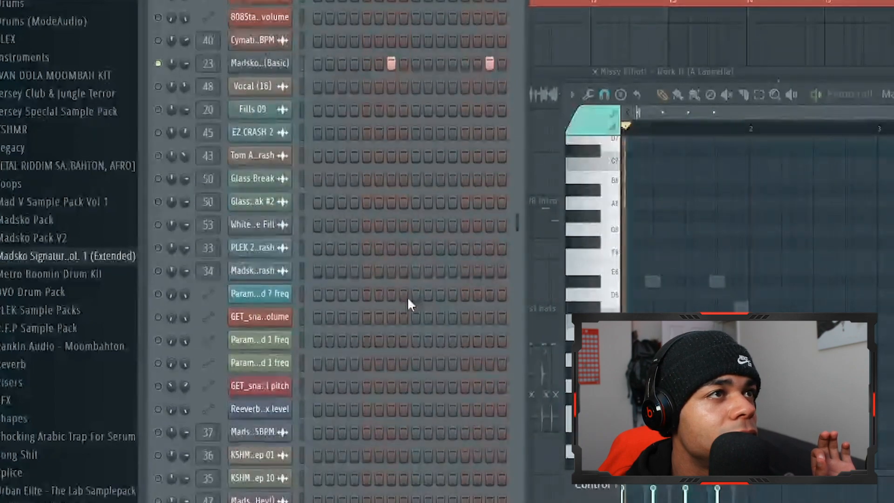
{"action": "scroll", "coordinate": [408, 302], "scroll_direction": "up", "scroll_amount": 12}
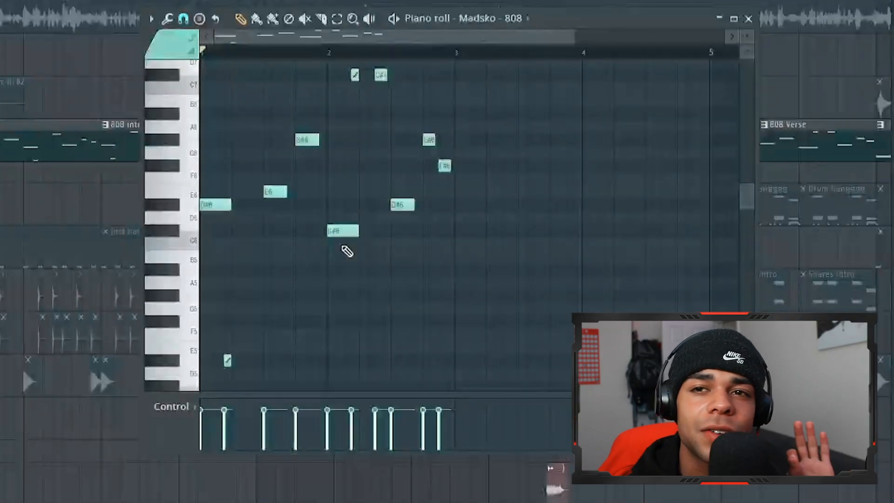
Play the verse notes of the Madsko - 808 channel in the piano roll and stop playback
{"action": "left_click", "coordinate": [393, 18]}
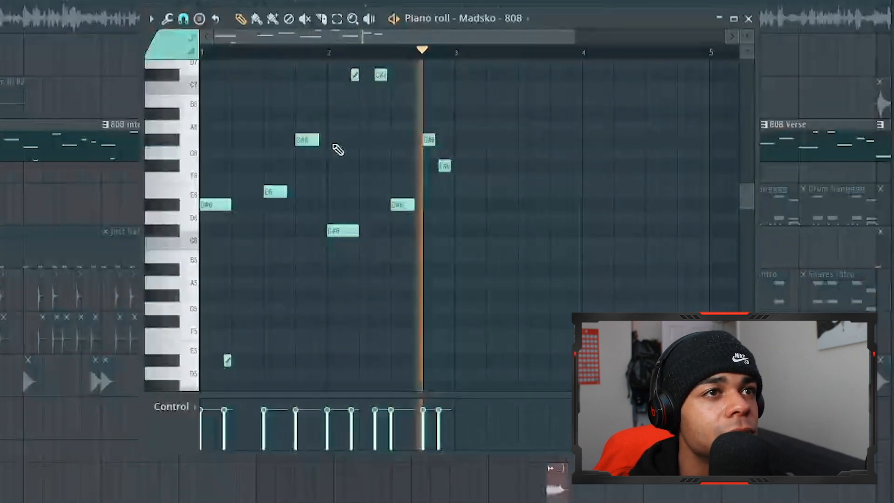
{"action": "key", "text": "space"}
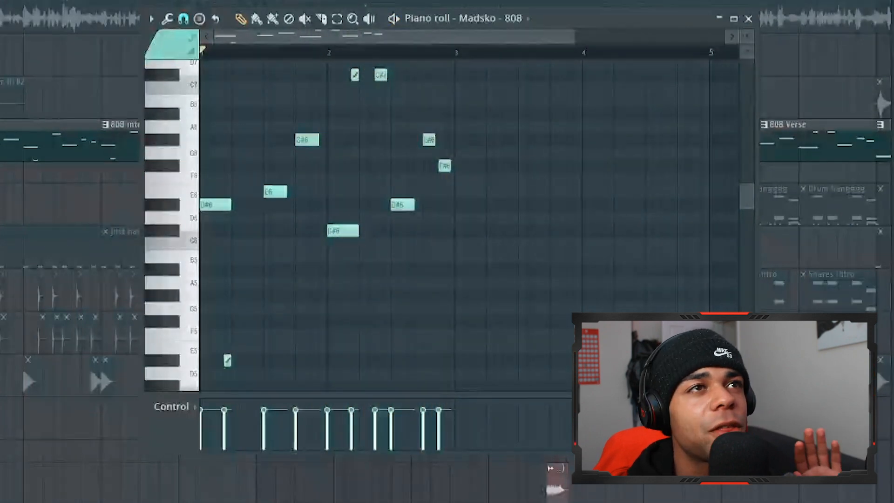
Inspect the effects on the 808Star (1) mixer track, viewing its Fruity Stereo Enhancer settings and closing them
{"action": "key", "text": "F6"}
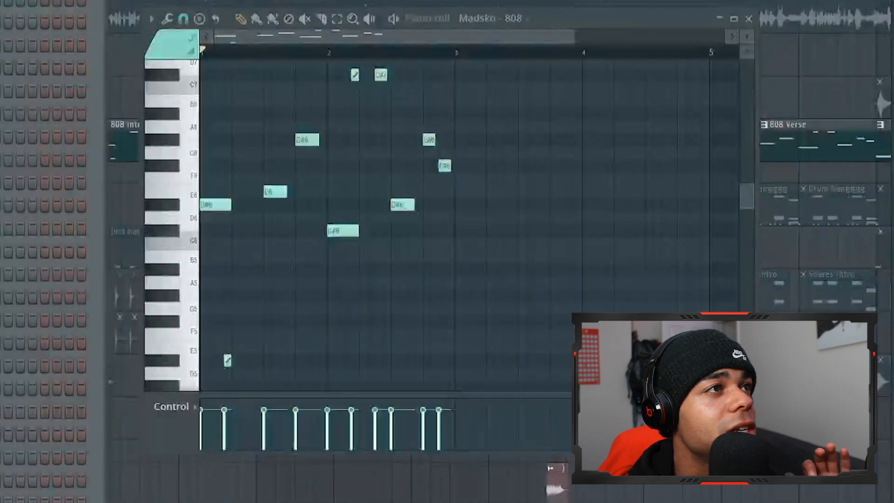
{"action": "key", "text": "F9"}
{"action": "left_click", "coordinate": [486, 117]}
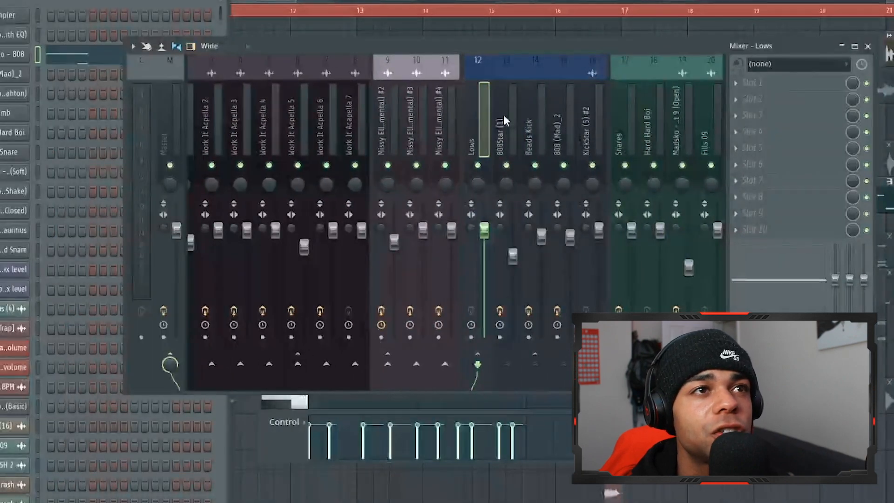
{"action": "left_click", "coordinate": [505, 117]}
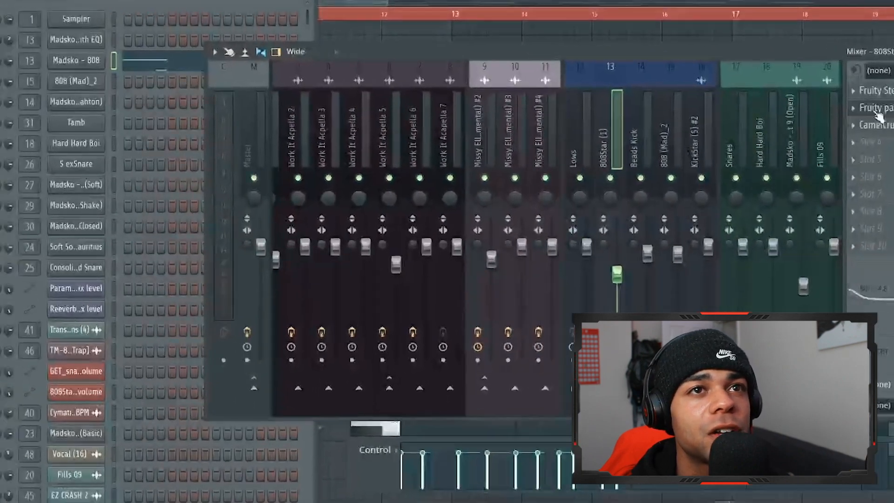
{"action": "left_click", "coordinate": [763, 83]}
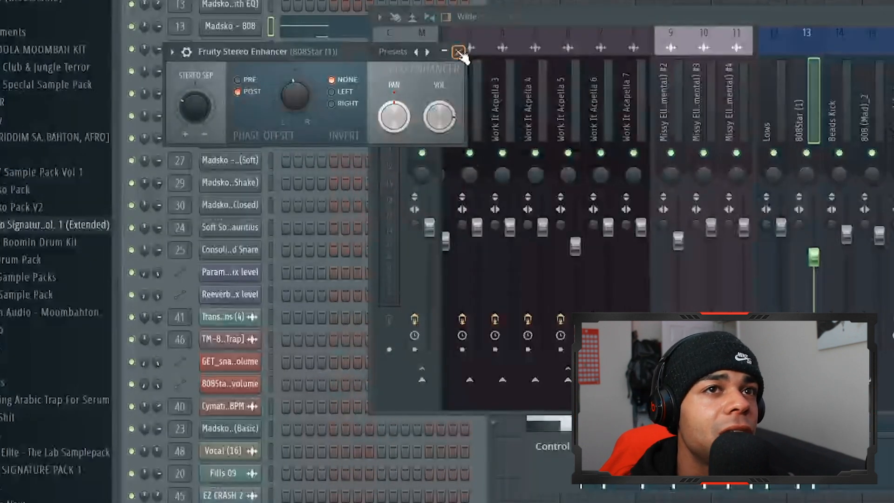
{"action": "left_click", "coordinate": [459, 52]}
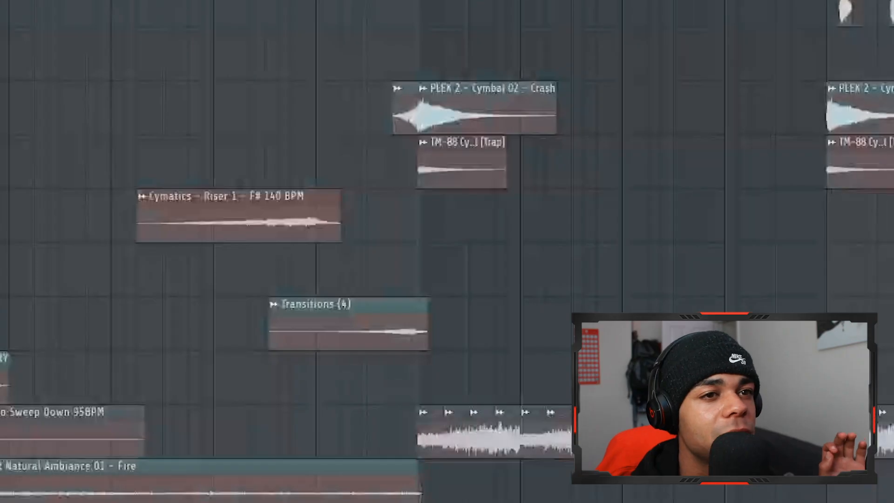
Place the full Madsko Alarm clip directly above the chopped alarm clips in the playlist, and delete it again
{"action": "scroll", "coordinate": [424, 251], "scroll_direction": "right", "scroll_amount": 4}
{"action": "scroll", "coordinate": [424, 252], "scroll_direction": "left", "scroll_amount": 1}
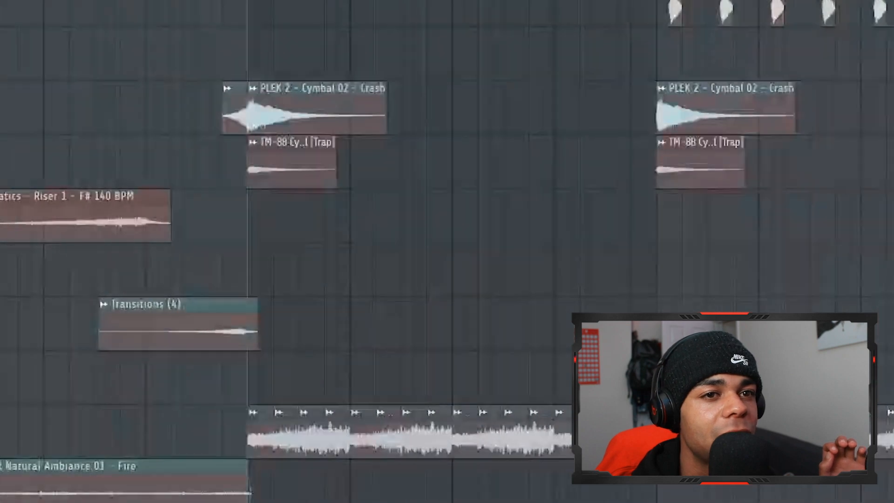
{"action": "left_click", "coordinate": [248, 383]}
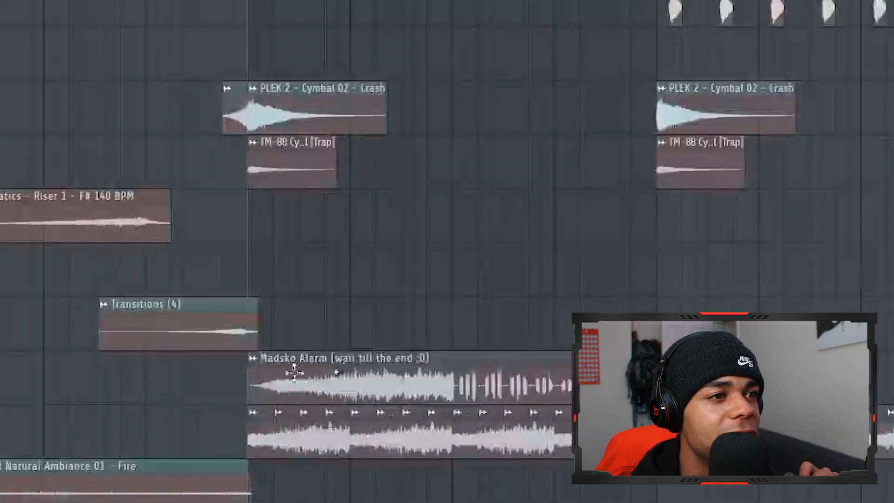
{"action": "right_click", "coordinate": [345, 360]}
{"action": "scroll", "coordinate": [346, 362], "scroll_direction": "up", "scroll_amount": 2}
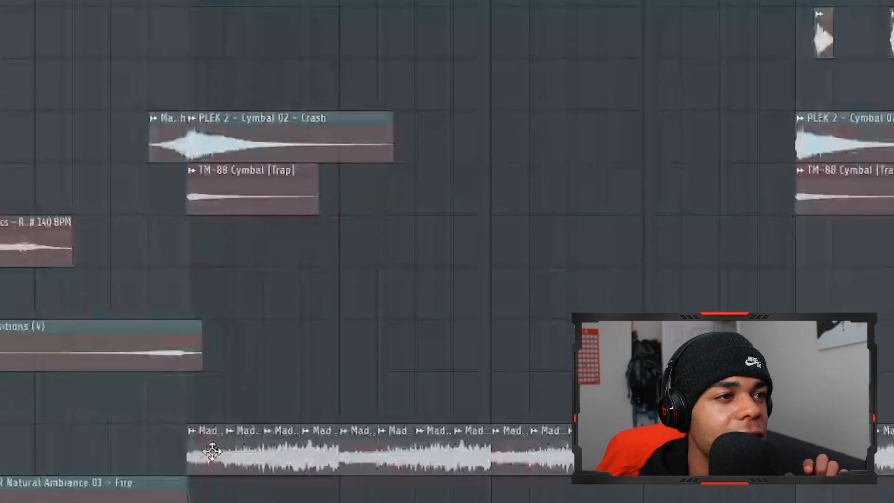
Audition the isolated HEY! track clips from bar 17 of the playlist
{"action": "double_click", "coordinate": [219, 433]}
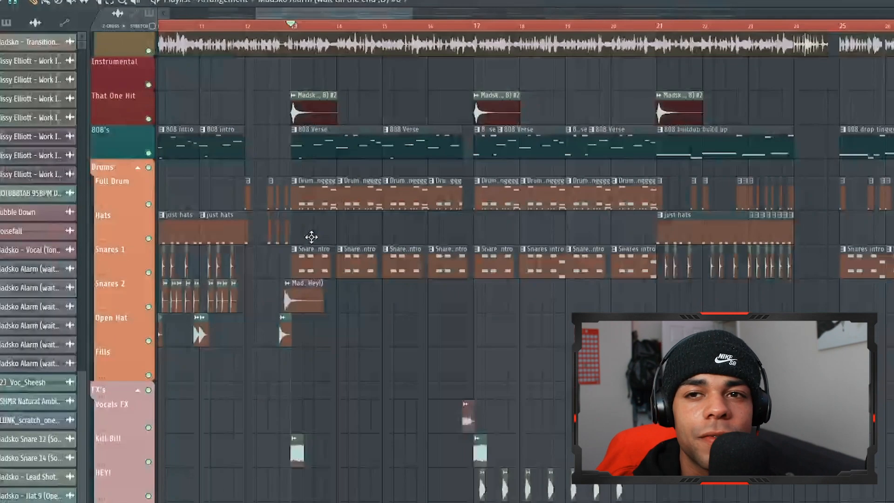
{"action": "scroll", "coordinate": [283, 287], "scroll_direction": "up", "scroll_amount": 3}
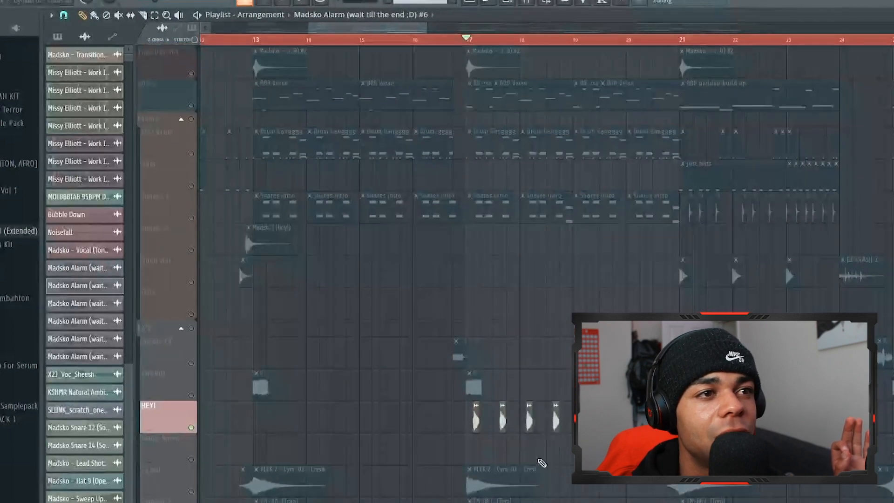
{"action": "key", "text": "space"}
{"action": "scroll", "coordinate": [514, 405], "scroll_direction": "up", "scroll_amount": 2}
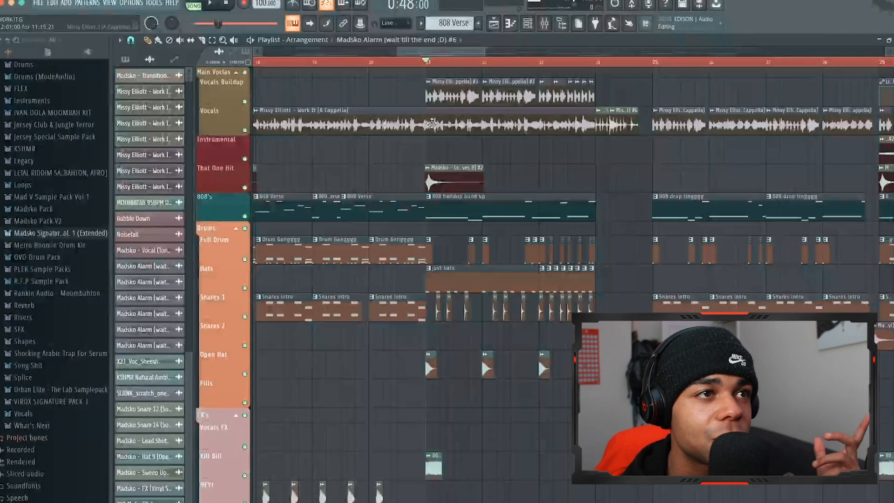
Solo the Full Drum track and audition its build-up clips from bar 21
{"action": "scroll", "coordinate": [435, 247], "scroll_direction": "up", "scroll_amount": 2}
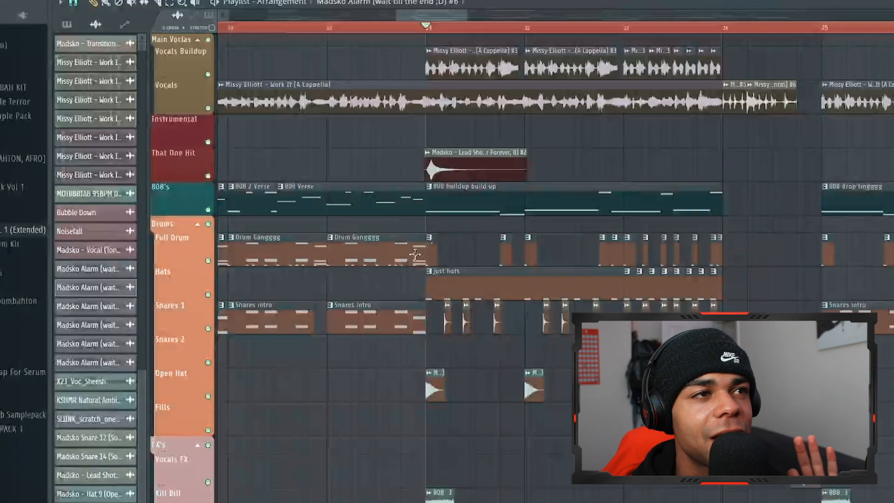
{"action": "right_click", "coordinate": [208, 261]}
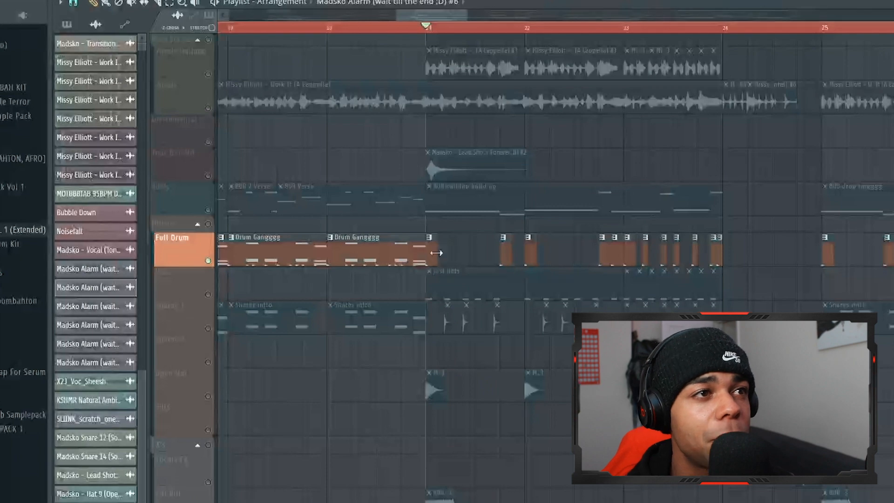
{"action": "key", "text": "space"}
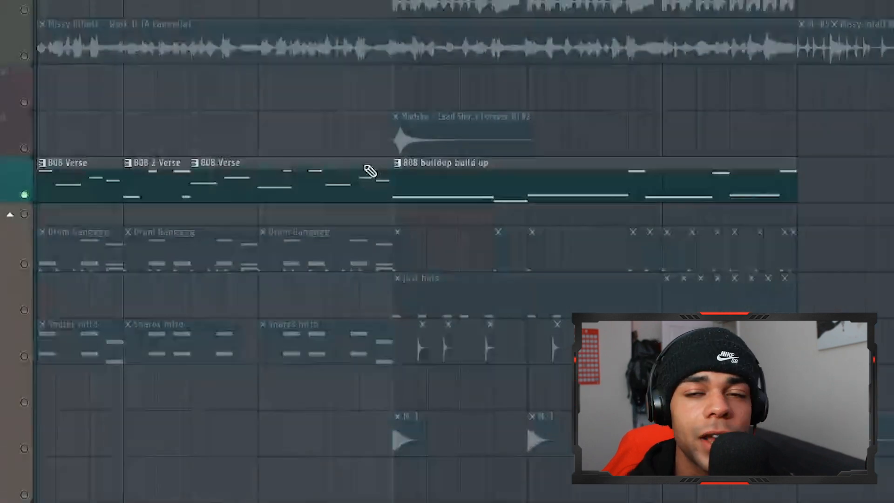
Play the 808 buildup build up pattern and examine its Madsko - 808 notes in the piano roll
{"action": "key", "text": "space"}
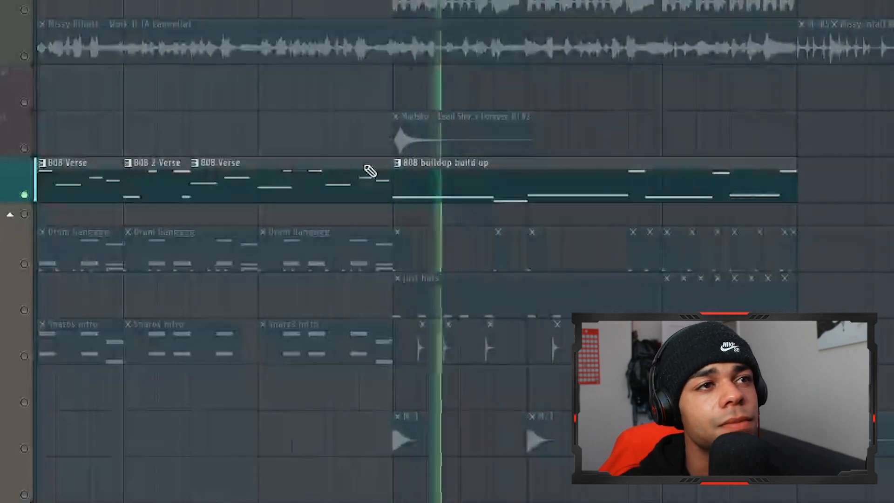
{"action": "double_click", "coordinate": [442, 183]}
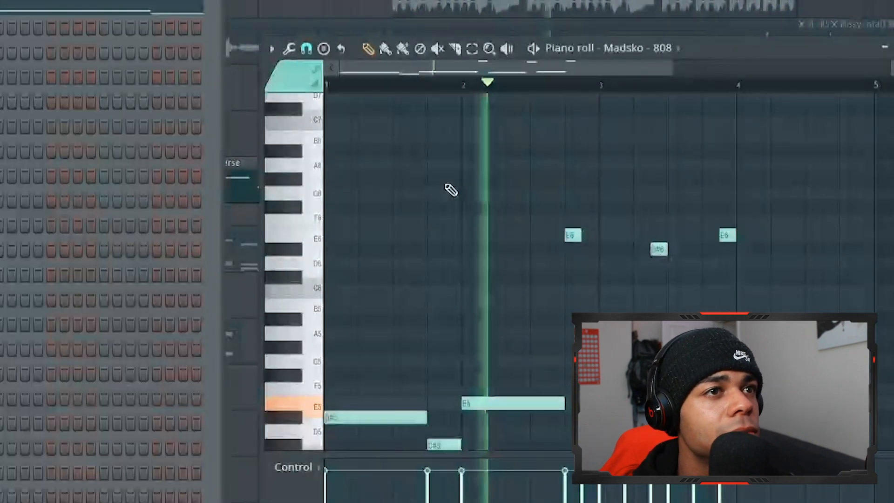
{"action": "scroll", "coordinate": [564, 273], "scroll_direction": "down", "scroll_amount": 2}
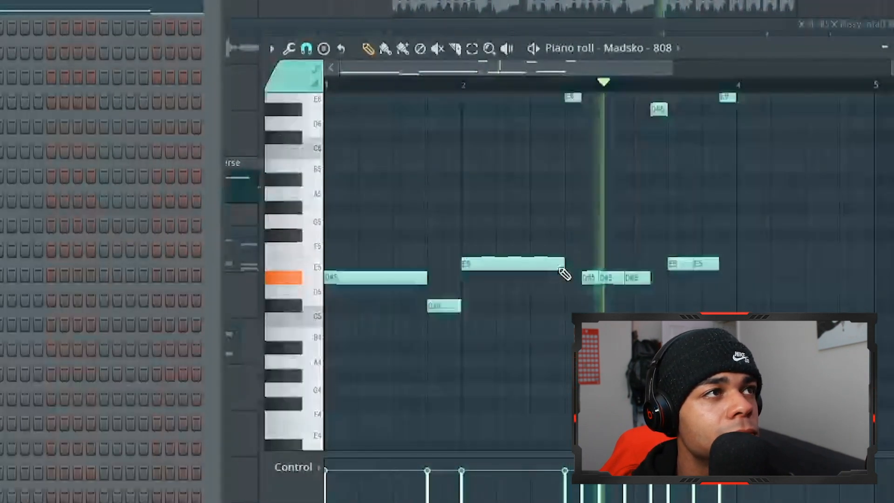
{"action": "scroll", "coordinate": [564, 273], "scroll_direction": "up", "scroll_amount": 1}
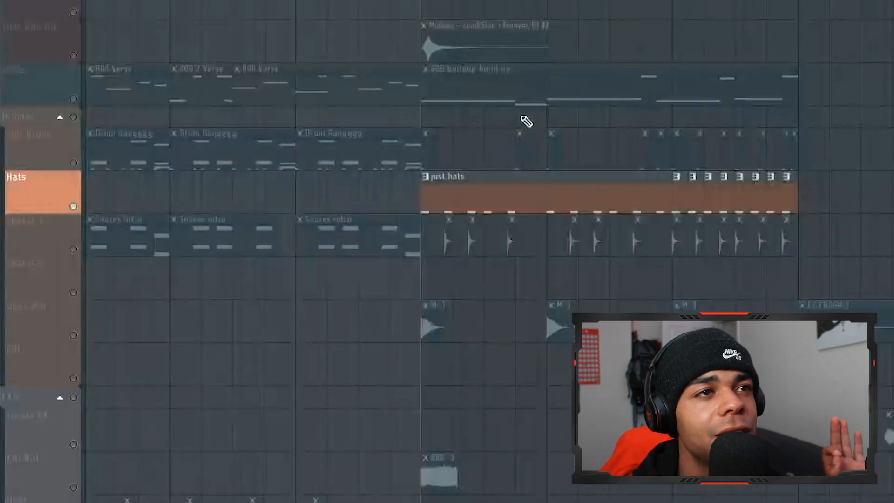
Audition the build-up's Hats and Snares 1 tracks and the Vocals Buildup clips from bar 21
{"action": "key", "text": "space"}
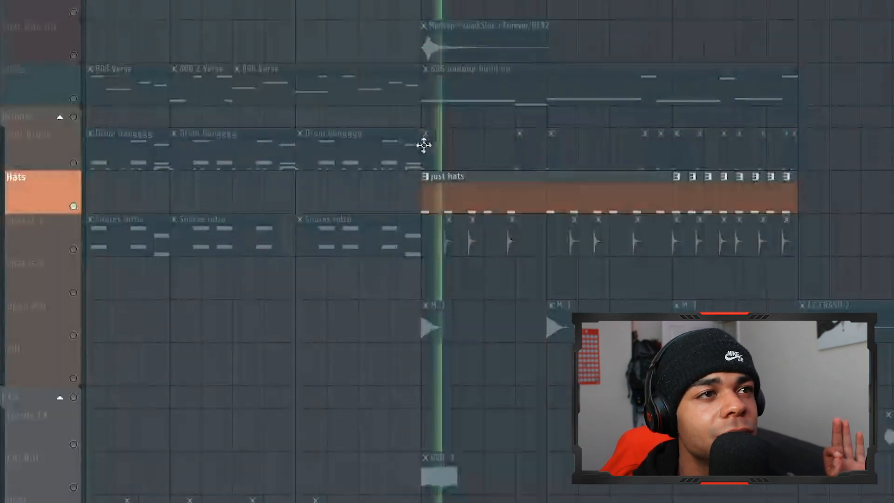
{"action": "left_click", "coordinate": [74, 250]}
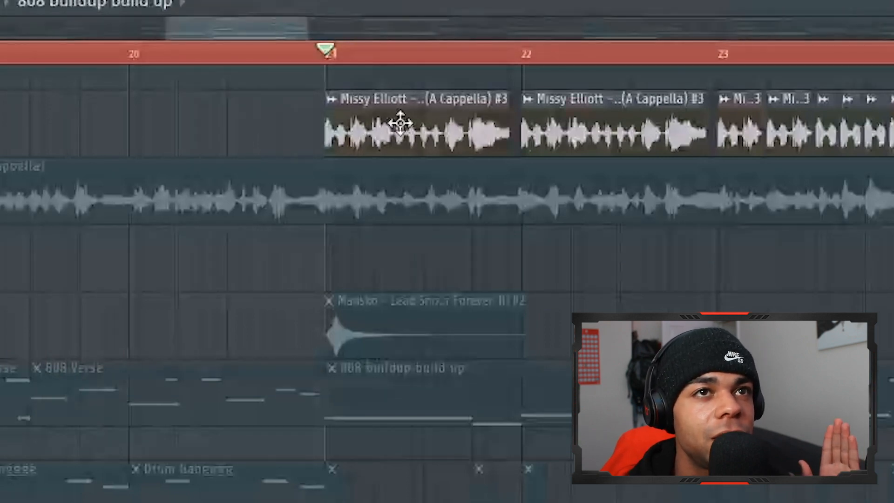
{"action": "key", "text": "space"}
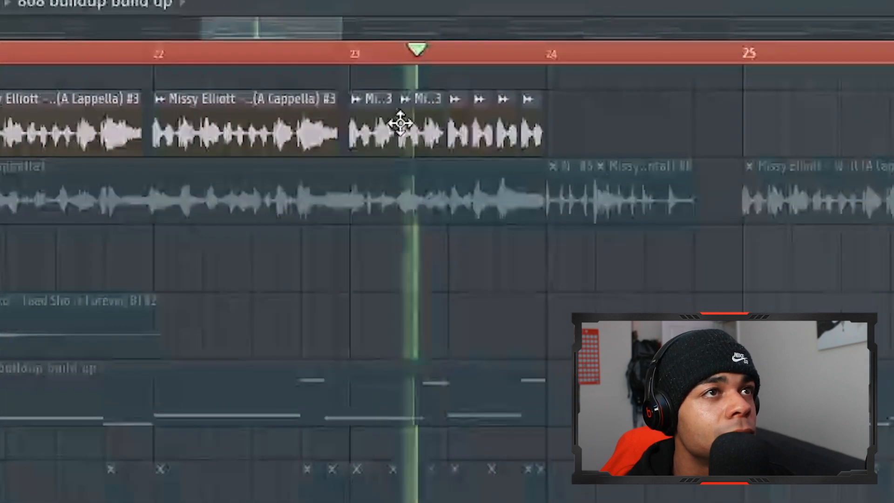
Play the isolated Vocals track from bar 24, and audition the Vocals FX clip just before bar 25
{"action": "scroll", "coordinate": [400, 123], "scroll_direction": "down", "scroll_amount": 1}
{"action": "scroll", "coordinate": [609, 251], "scroll_direction": "up", "scroll_amount": 1}
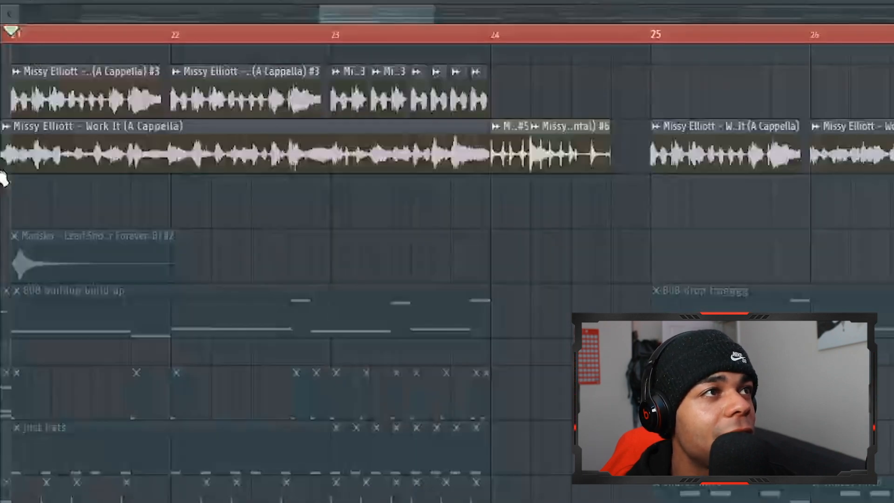
{"action": "left_click", "coordinate": [1, 115]}
{"action": "left_click", "coordinate": [496, 38]}
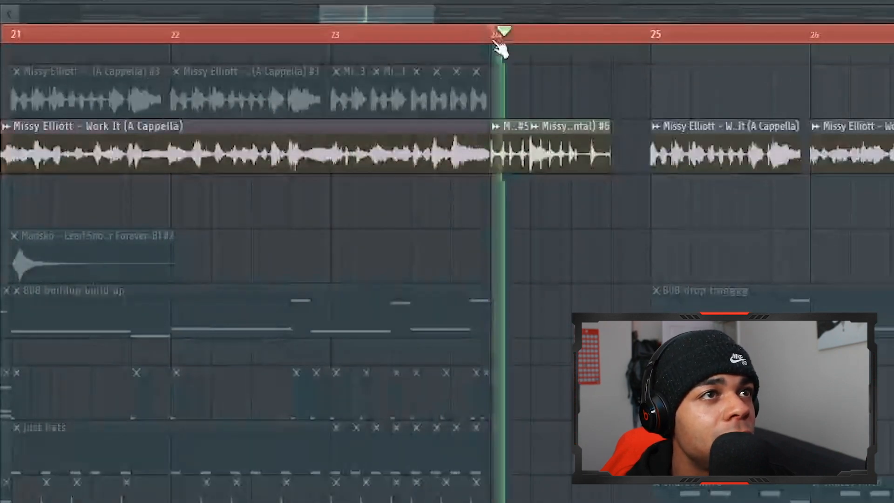
{"action": "key", "text": "space"}
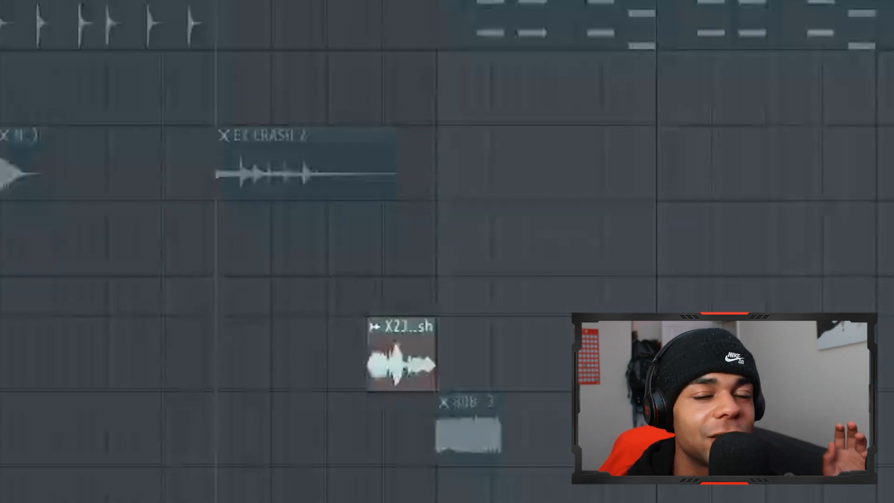
{"action": "key", "text": "space"}
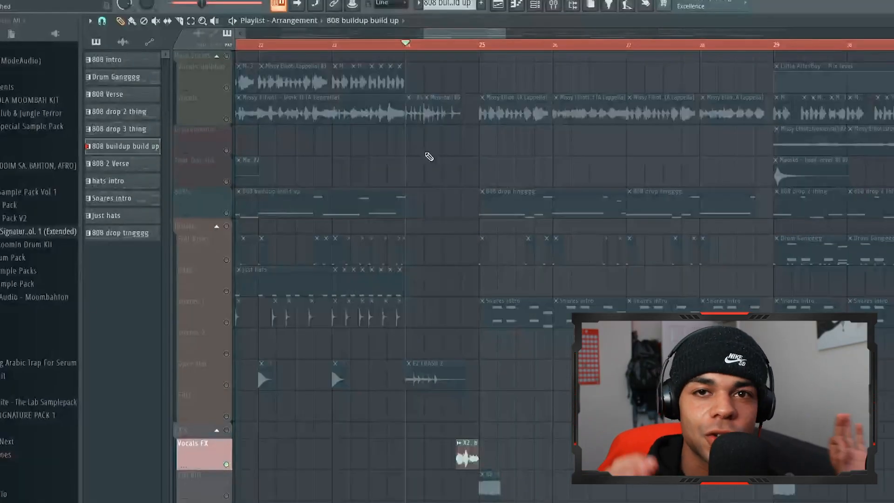
Enable the vocal tracks and play the chopped a cappella clips of the drop from bar 25
{"action": "scroll", "coordinate": [428, 157], "scroll_direction": "right", "scroll_amount": 3}
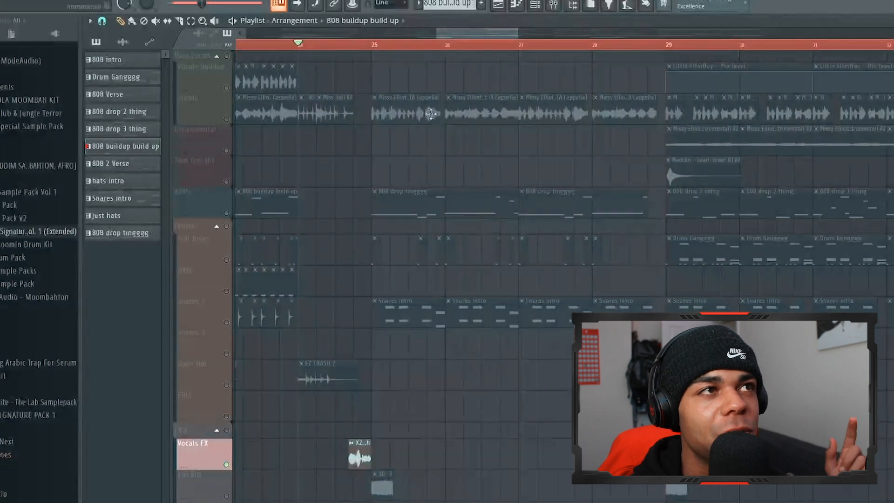
{"action": "left_click", "coordinate": [226, 121]}
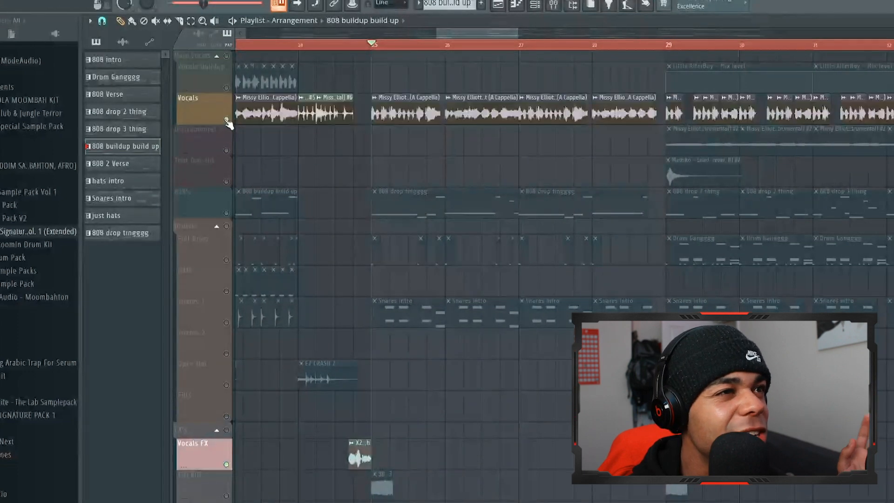
{"action": "right_click", "coordinate": [226, 121]}
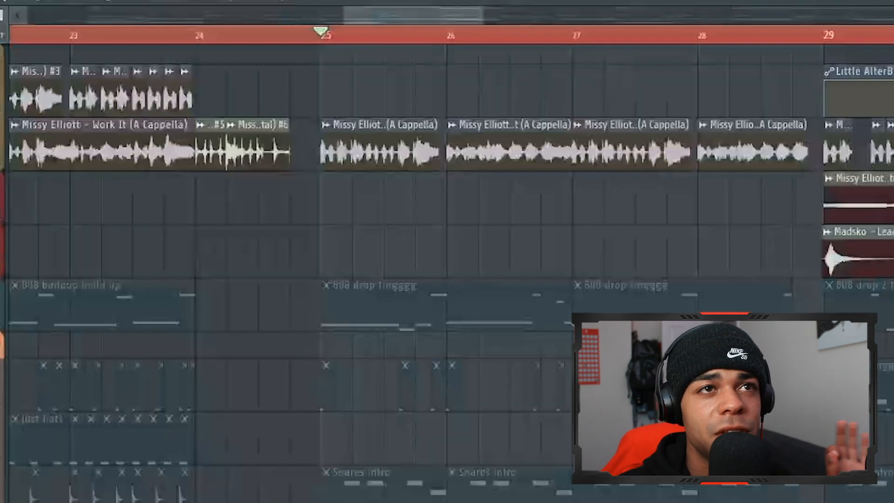
{"action": "key", "text": "space"}
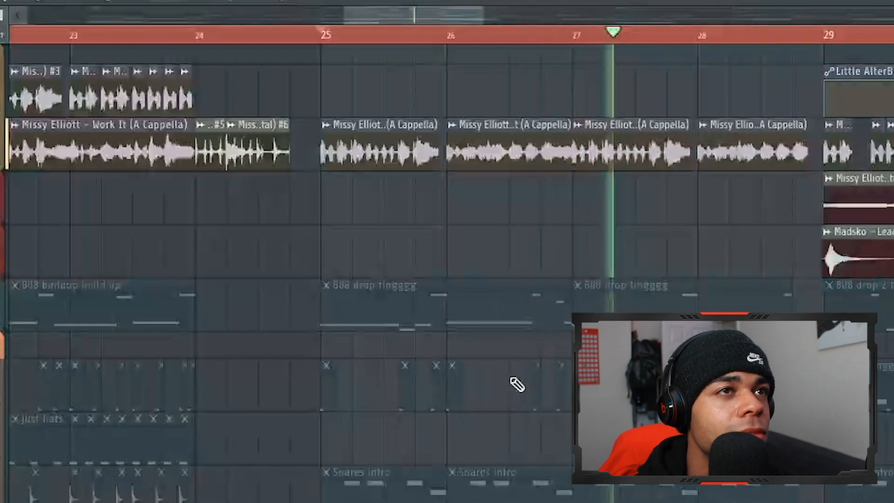
{"action": "key", "text": "space"}
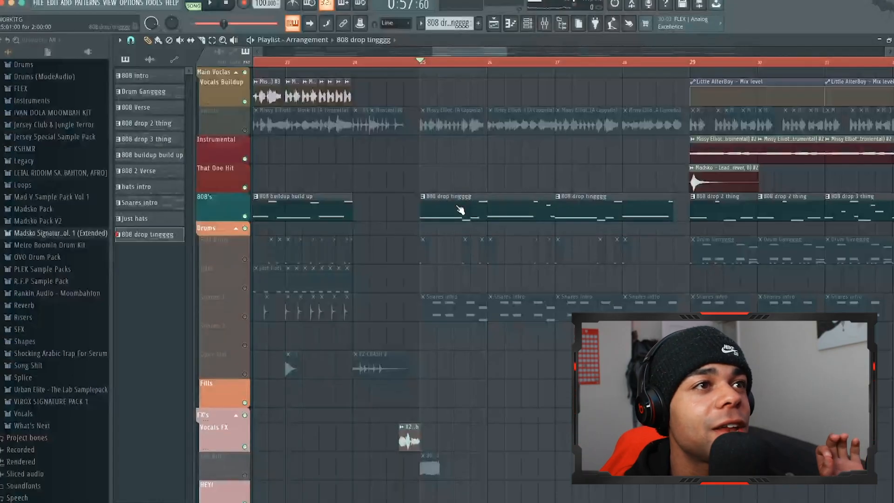
Inspect the 808 (Mad)_2 notes and its Fruity parametric EQ 2, Fruity Fast Dist and Fruity Stereo Enhancer settings
{"action": "double_click", "coordinate": [459, 210]}
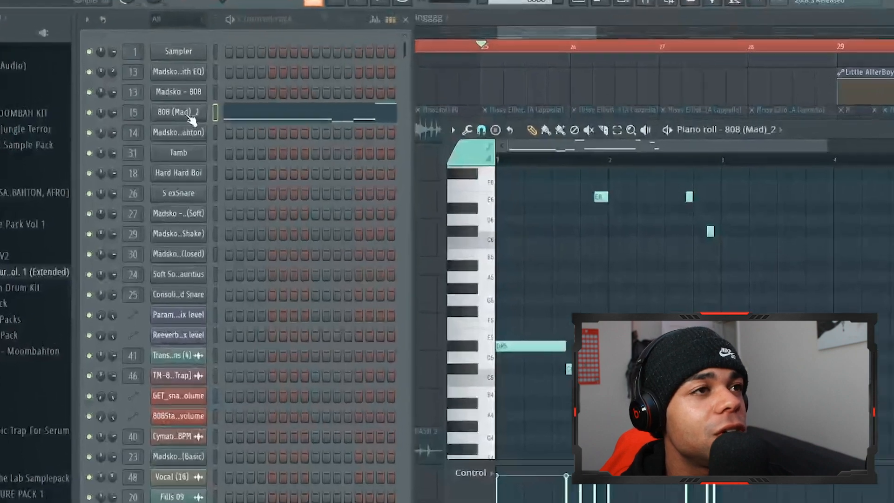
{"action": "left_click", "coordinate": [190, 113]}
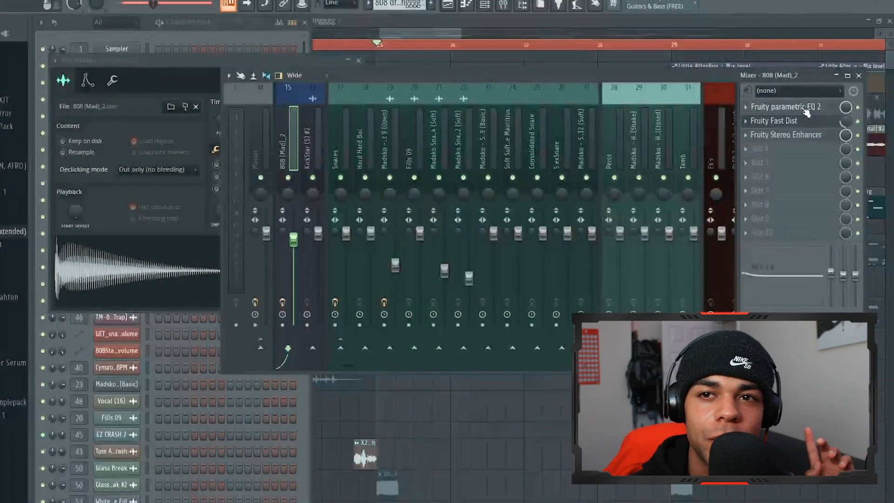
{"action": "left_click", "coordinate": [805, 109]}
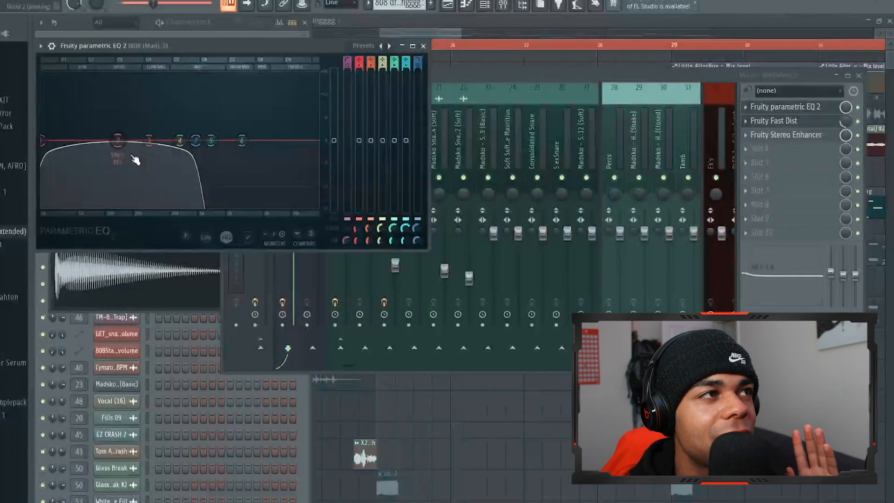
{"action": "left_click", "coordinate": [423, 46]}
{"action": "left_click", "coordinate": [786, 122]}
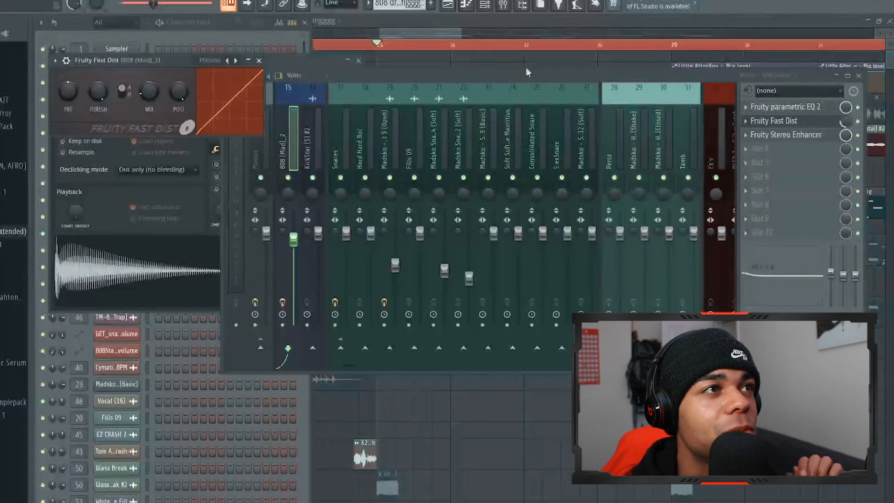
{"action": "left_click", "coordinate": [259, 60]}
{"action": "left_click", "coordinate": [810, 134]}
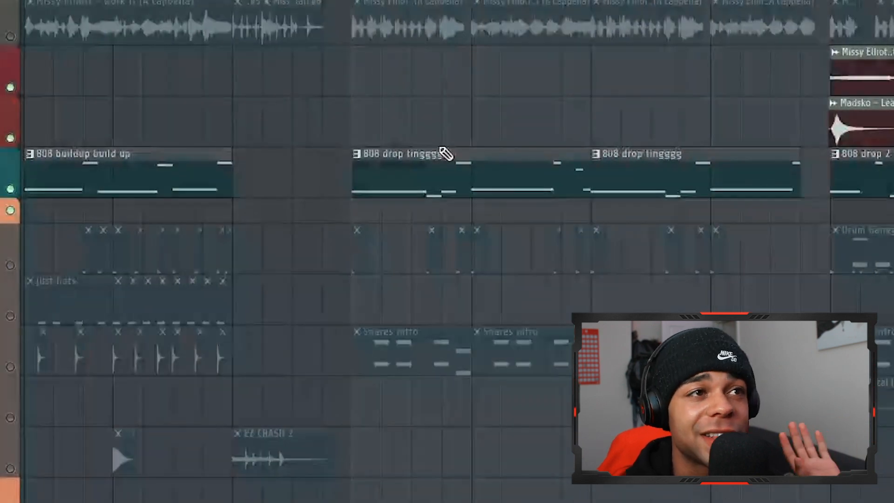
Play the 808 drop tingggg patterns from bar 25, layering in the Full Drum and Snares 1 tracks
{"action": "key", "text": "space"}
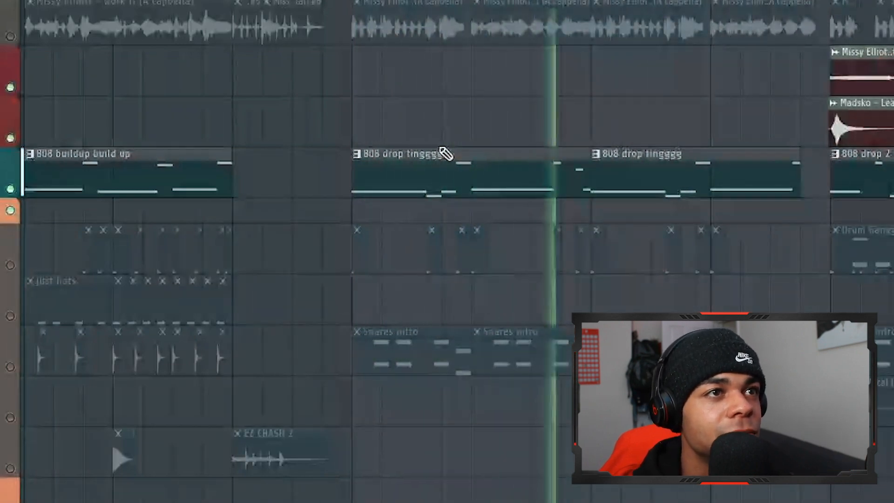
{"action": "key", "text": "space"}
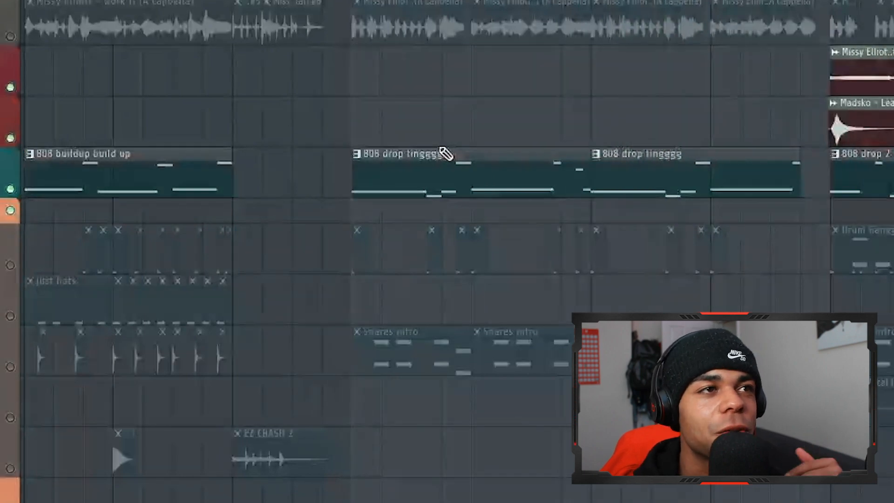
{"action": "left_click", "coordinate": [10, 265]}
{"action": "key", "text": "space"}
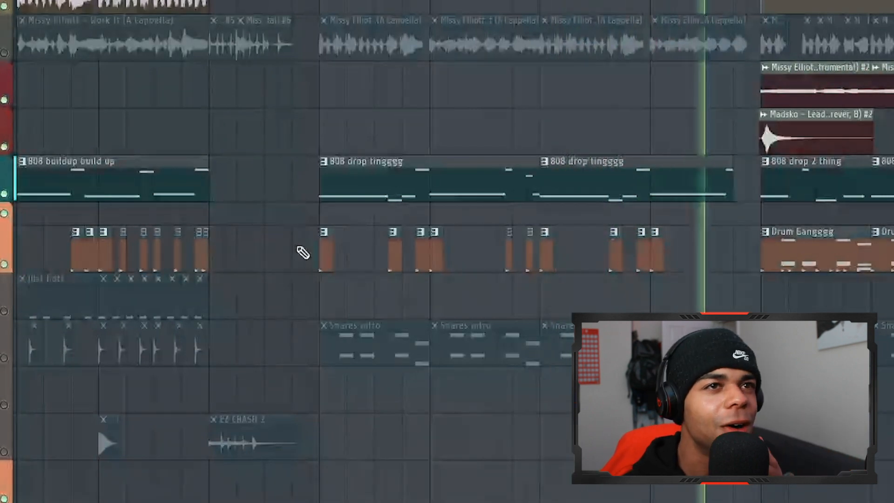
{"action": "key", "text": "space"}
{"action": "left_click", "coordinate": [5, 357]}
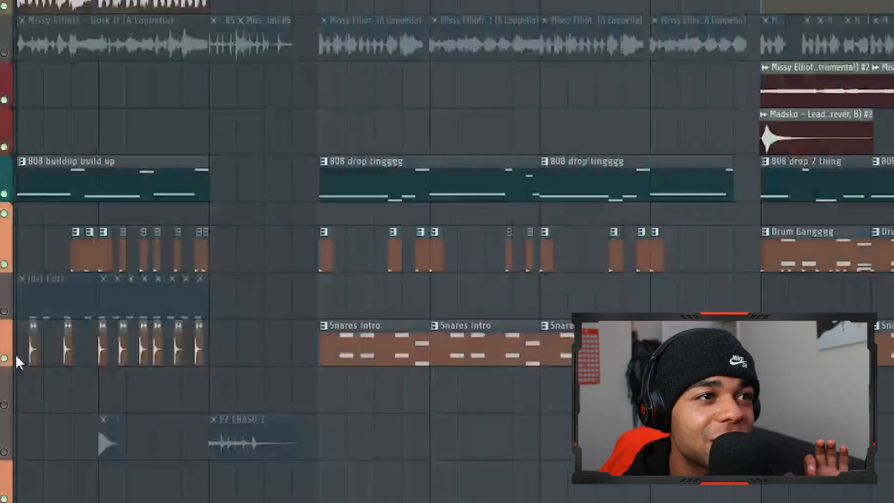
{"action": "key", "text": "space"}
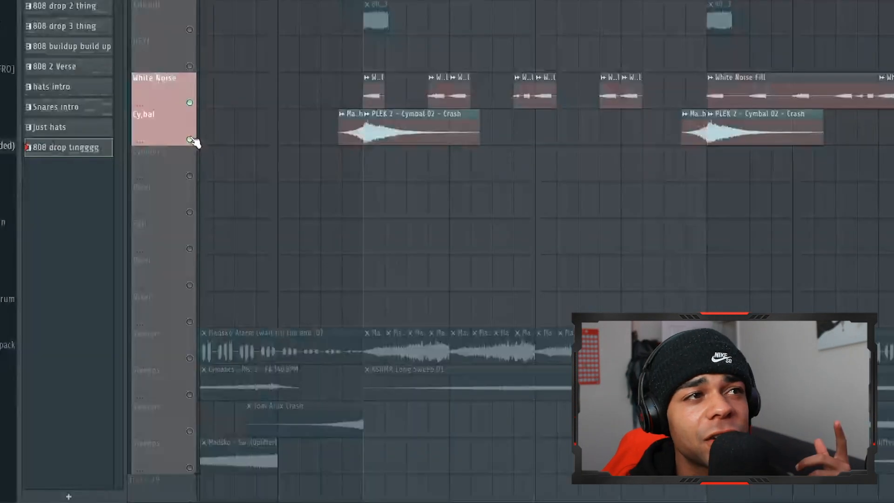
Mute the White Noise and cymbal tracks and isolate the Sweeps track holding the Madsko Alarm clips
{"action": "left_click", "coordinate": [190, 102]}
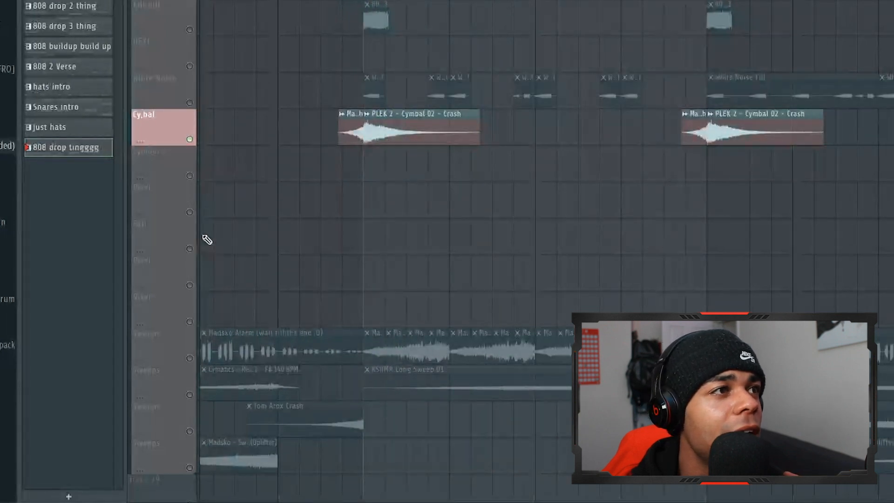
{"action": "left_click", "coordinate": [190, 139]}
{"action": "left_click", "coordinate": [190, 357]}
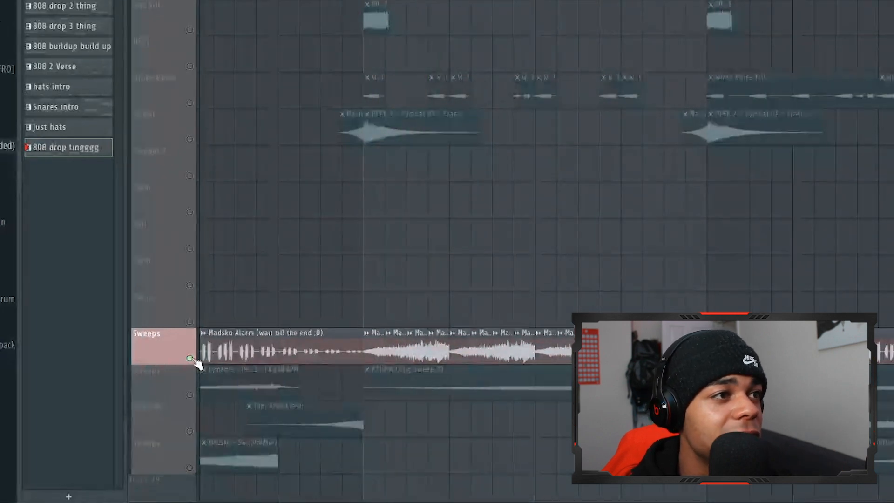
Play the isolated Instrumental clips with the Little AlterBoy - Mix level automation from bar 29
{"action": "scroll", "coordinate": [362, 251], "scroll_direction": "up", "scroll_amount": 10}
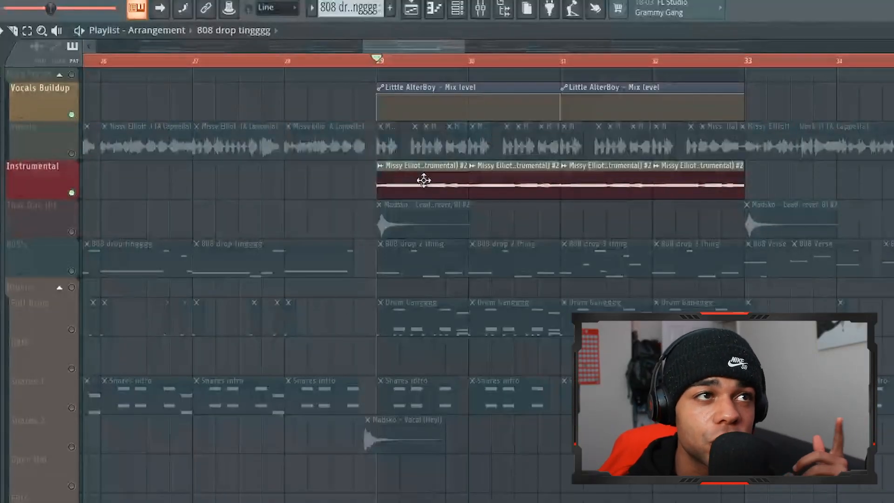
{"action": "key", "text": "space"}
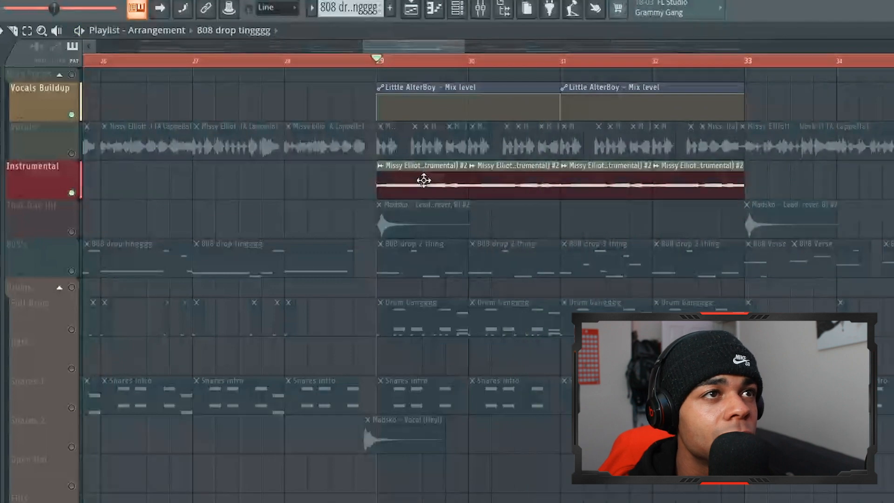
Mute the Instrumental track and play the Full Drum patterns on their own from bar 29
{"action": "key", "text": "space"}
{"action": "left_click", "coordinate": [133, 142]}
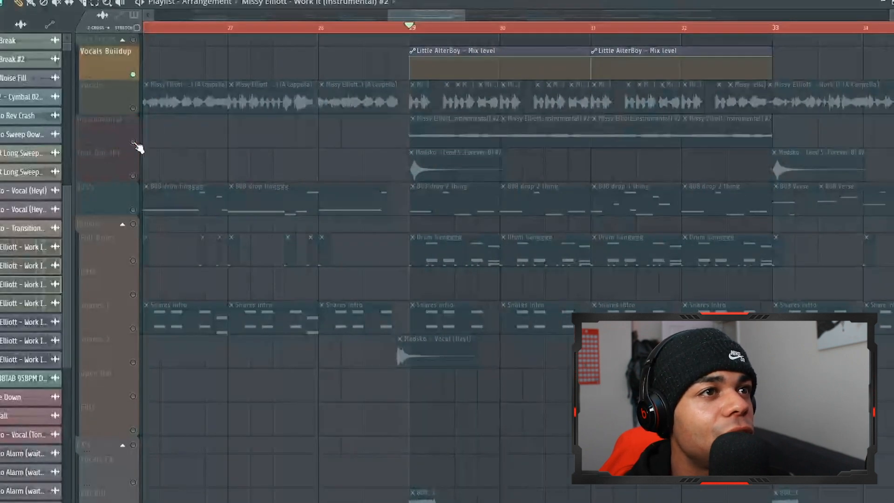
{"action": "left_click", "coordinate": [134, 261]}
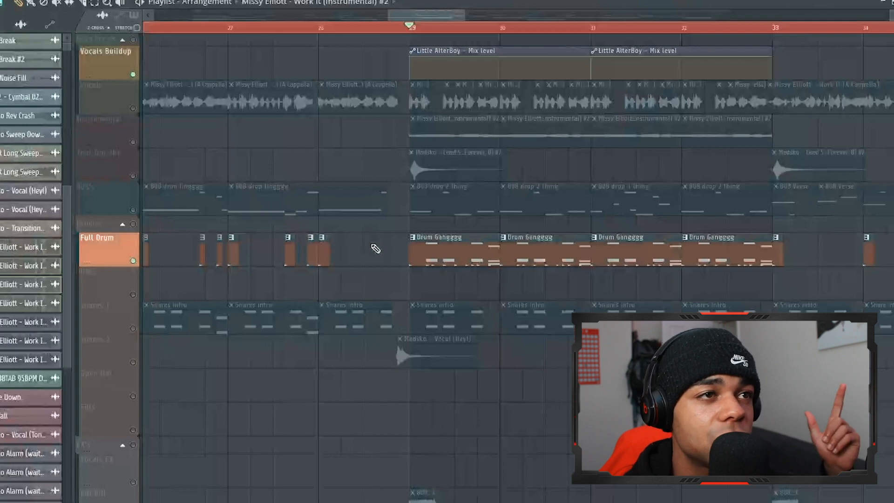
{"action": "key", "text": "space"}
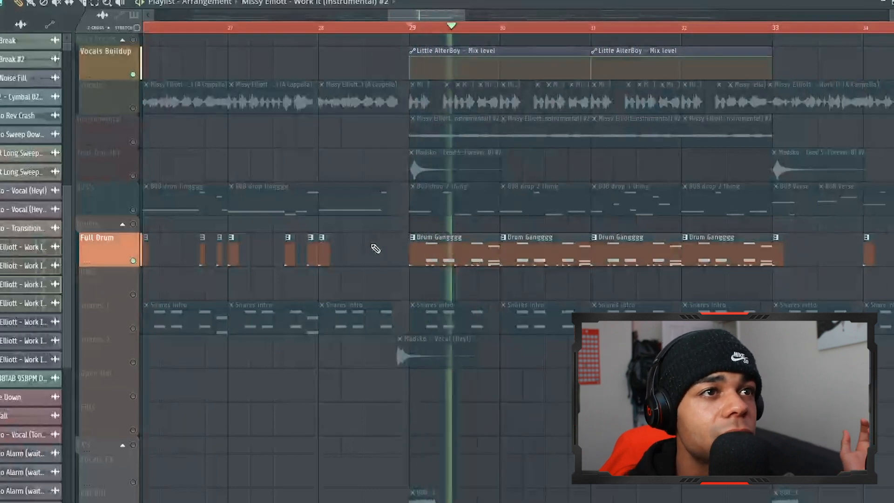
{"action": "key", "text": "space"}
Mute the Full Drum track and play the isolated 808's track with the 808 drop 2 thing patterns from bar 29
{"action": "left_click", "coordinate": [133, 210]}
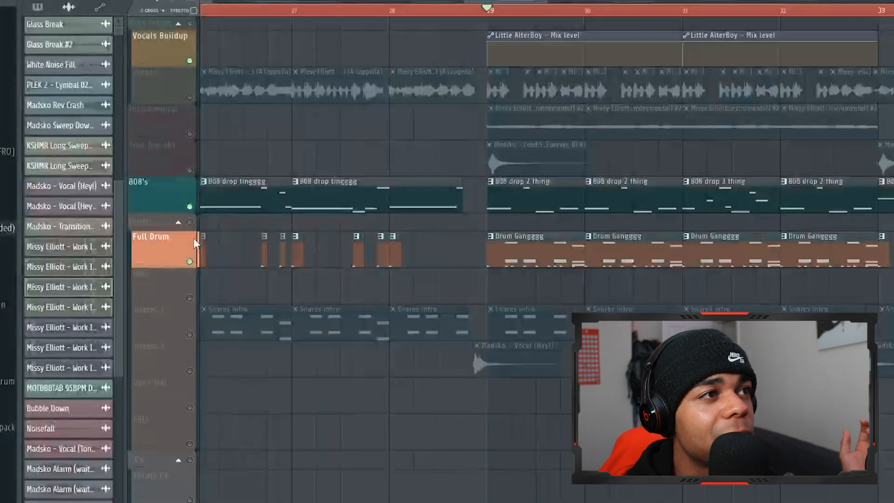
{"action": "left_click", "coordinate": [133, 260]}
{"action": "scroll", "coordinate": [494, 227], "scroll_direction": "down", "scroll_amount": 2}
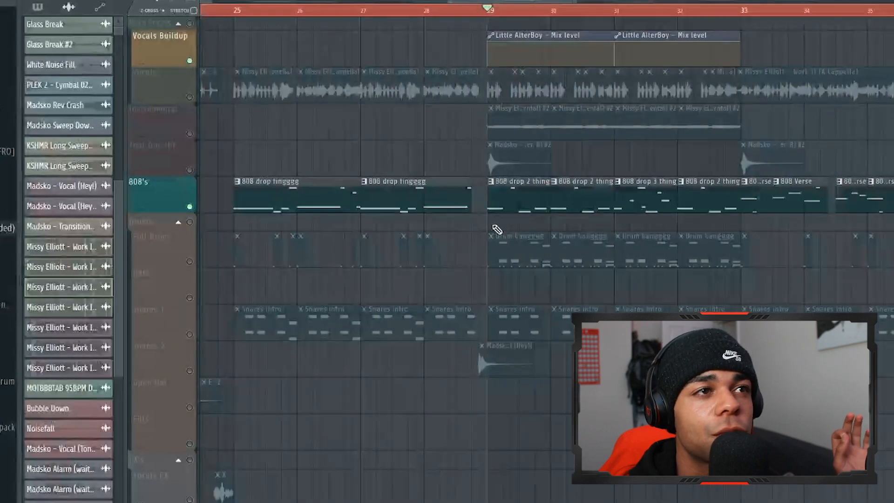
{"action": "key", "text": "space"}
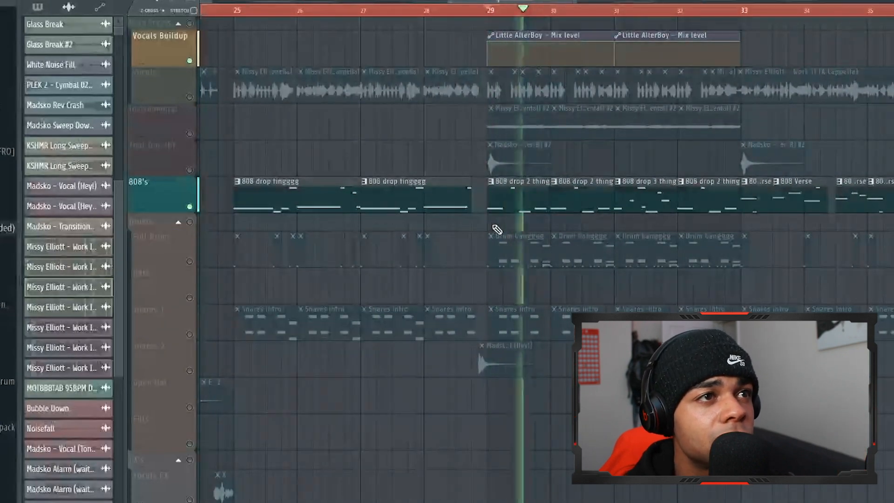
{"action": "scroll", "coordinate": [496, 229], "scroll_direction": "down", "scroll_amount": 2}
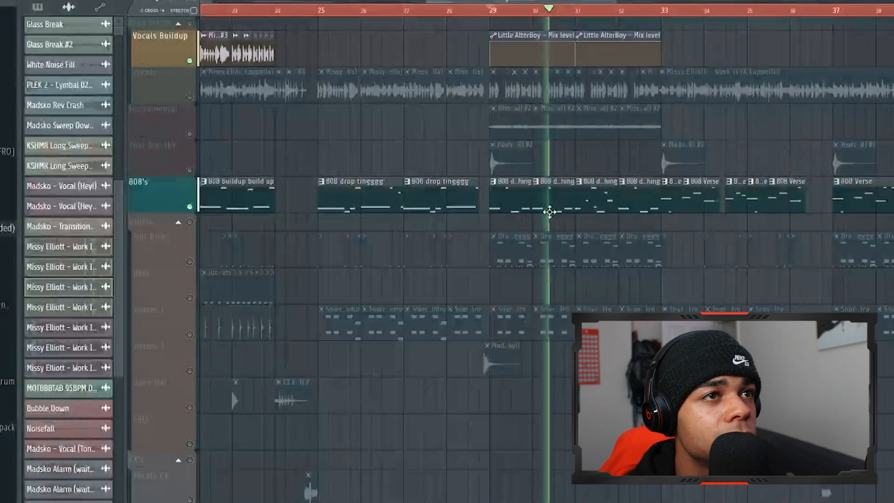
{"action": "scroll", "coordinate": [596, 211], "scroll_direction": "up", "scroll_amount": 2}
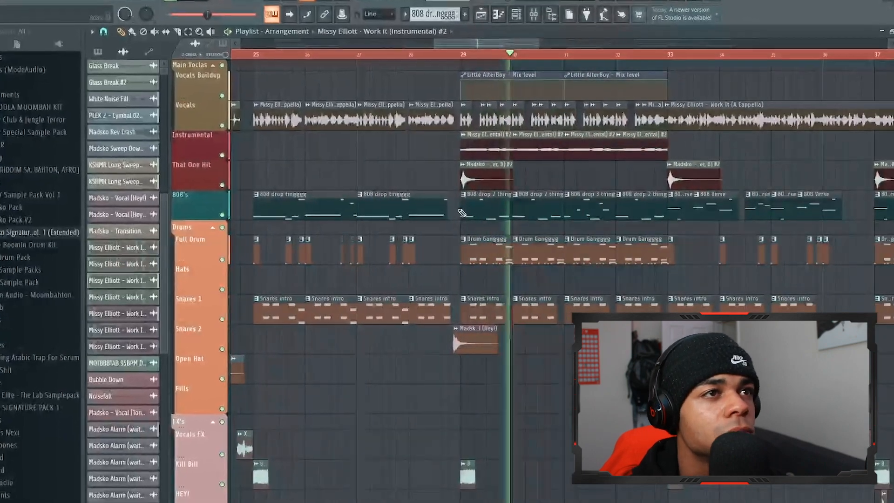
Play the chopped a cappella clips of the Vocals track on their own in the section after bar 29
{"action": "scroll", "coordinate": [466, 213], "scroll_direction": "right", "scroll_amount": 5}
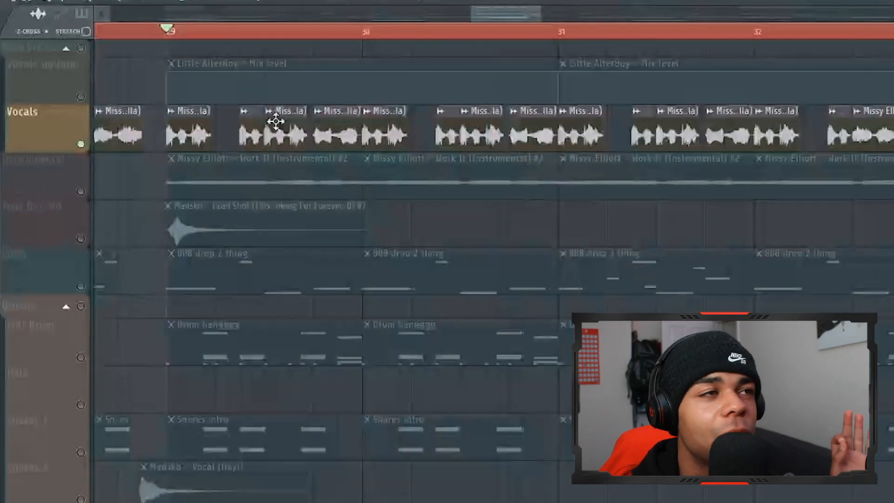
{"action": "key", "text": "space"}
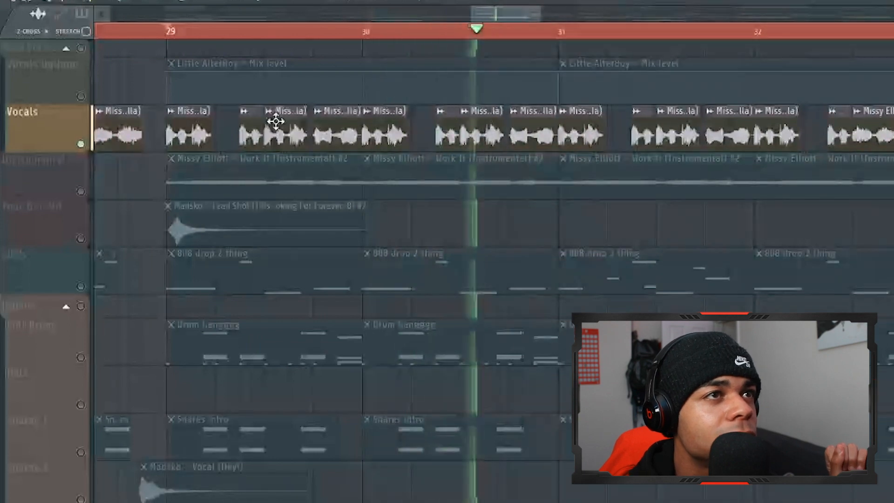
{"action": "key", "text": "space"}
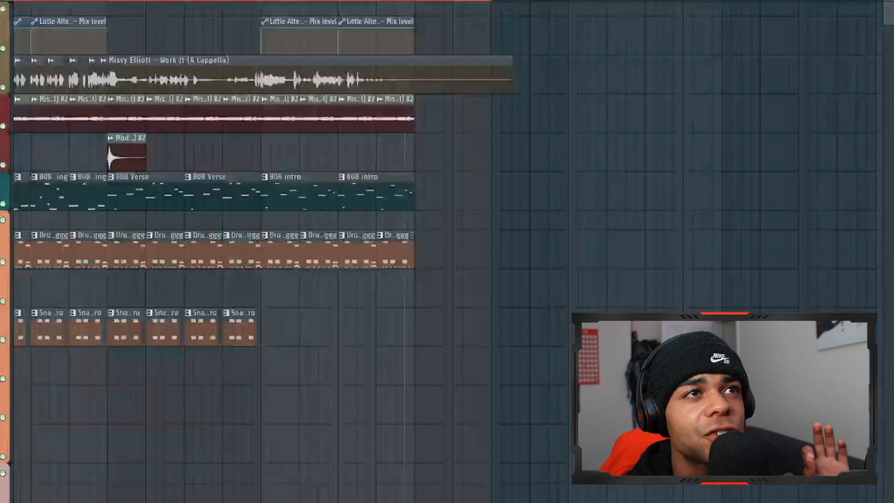
Open the mixer, select the Original/Vocals track and examine the colour-grouped vocal, instrumental, lows, snares and FX channels
{"action": "key", "text": "F9"}
{"action": "scroll", "coordinate": [325, 120], "scroll_direction": "up", "scroll_amount": 4}
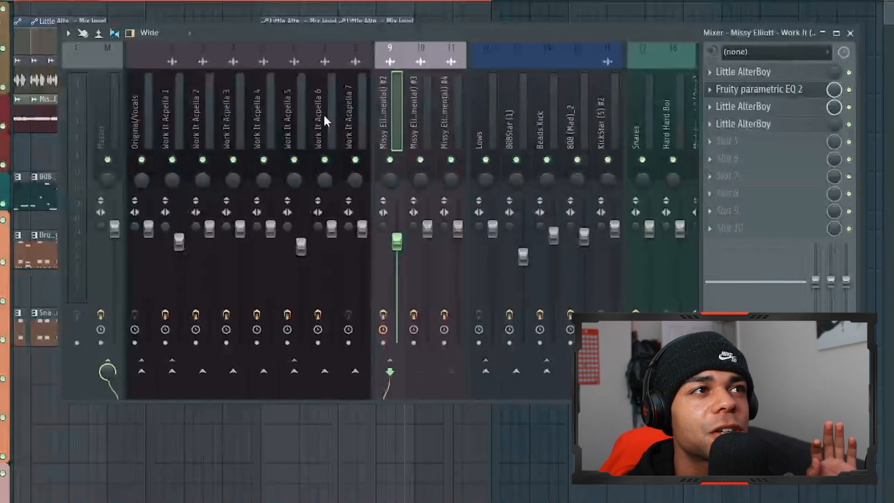
{"action": "left_click", "coordinate": [142, 106]}
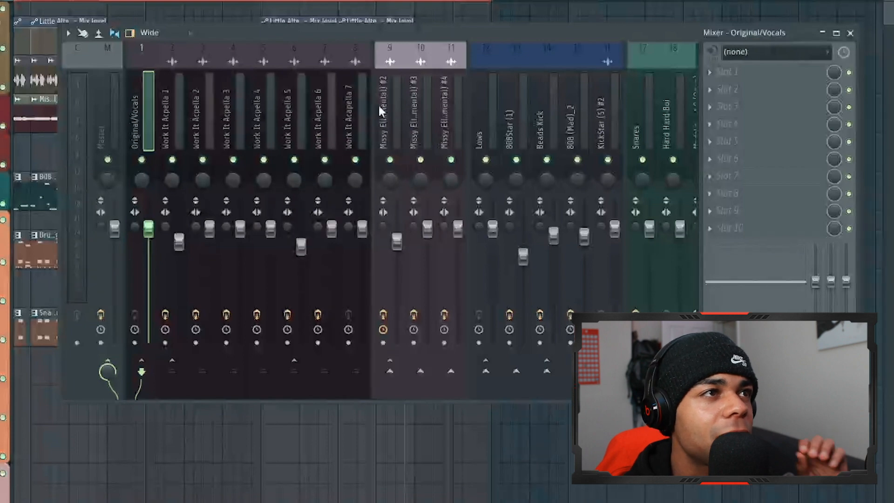
{"action": "scroll", "coordinate": [421, 102], "scroll_direction": "down", "scroll_amount": 2}
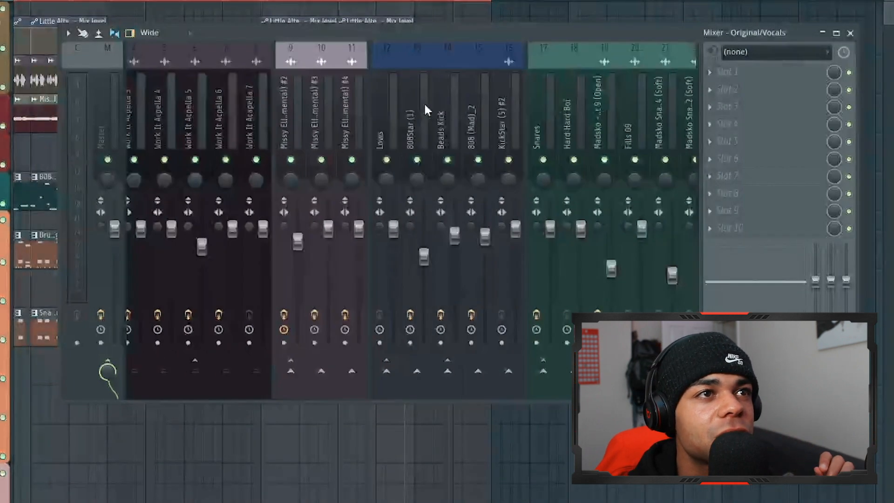
{"action": "scroll", "coordinate": [460, 111], "scroll_direction": "down", "scroll_amount": 7}
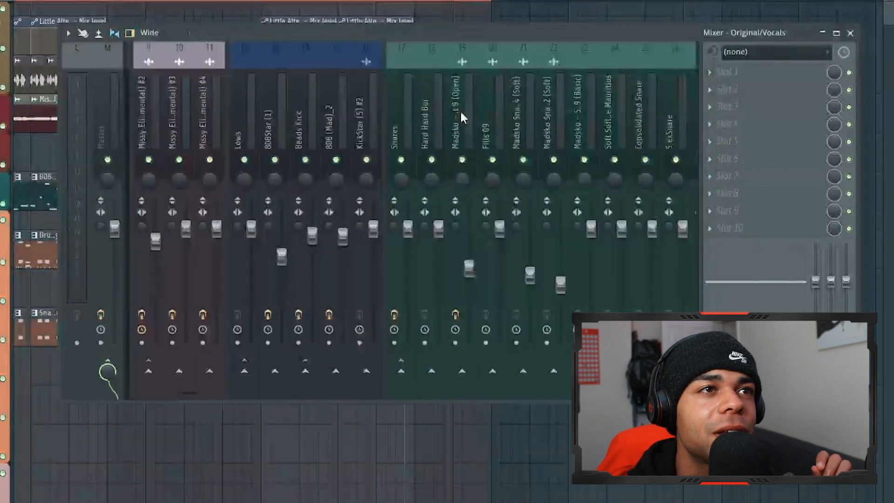
{"action": "scroll", "coordinate": [434, 103], "scroll_direction": "down", "scroll_amount": 10}
{"action": "scroll", "coordinate": [308, 115], "scroll_direction": "down", "scroll_amount": 2}
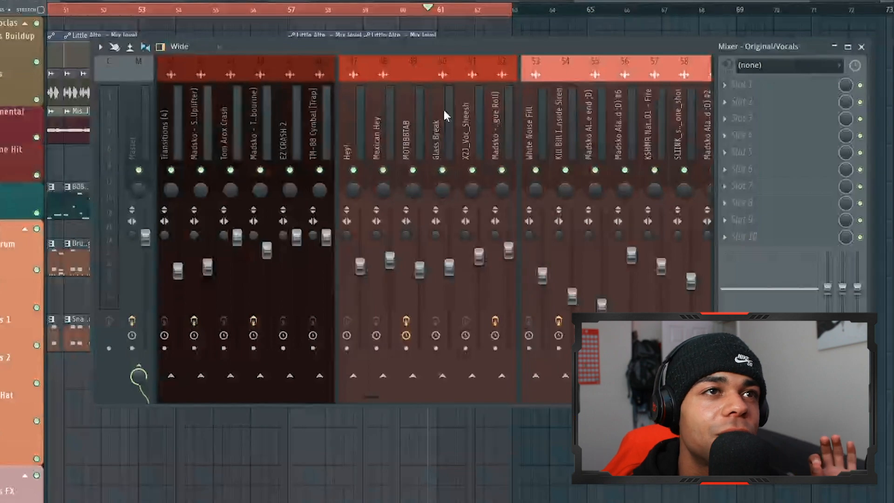
{"action": "scroll", "coordinate": [443, 110], "scroll_direction": "down", "scroll_amount": 3}
{"action": "scroll", "coordinate": [585, 123], "scroll_direction": "up", "scroll_amount": 7}
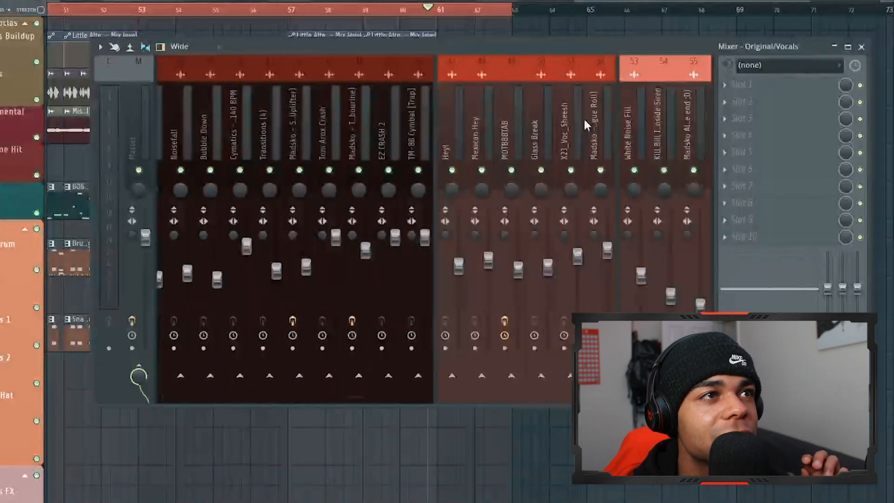
{"action": "scroll", "coordinate": [306, 109], "scroll_direction": "up", "scroll_amount": 2}
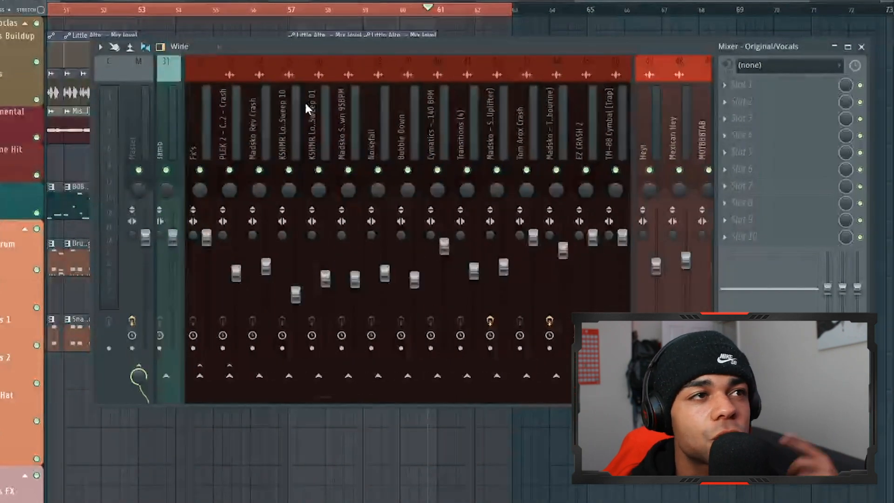